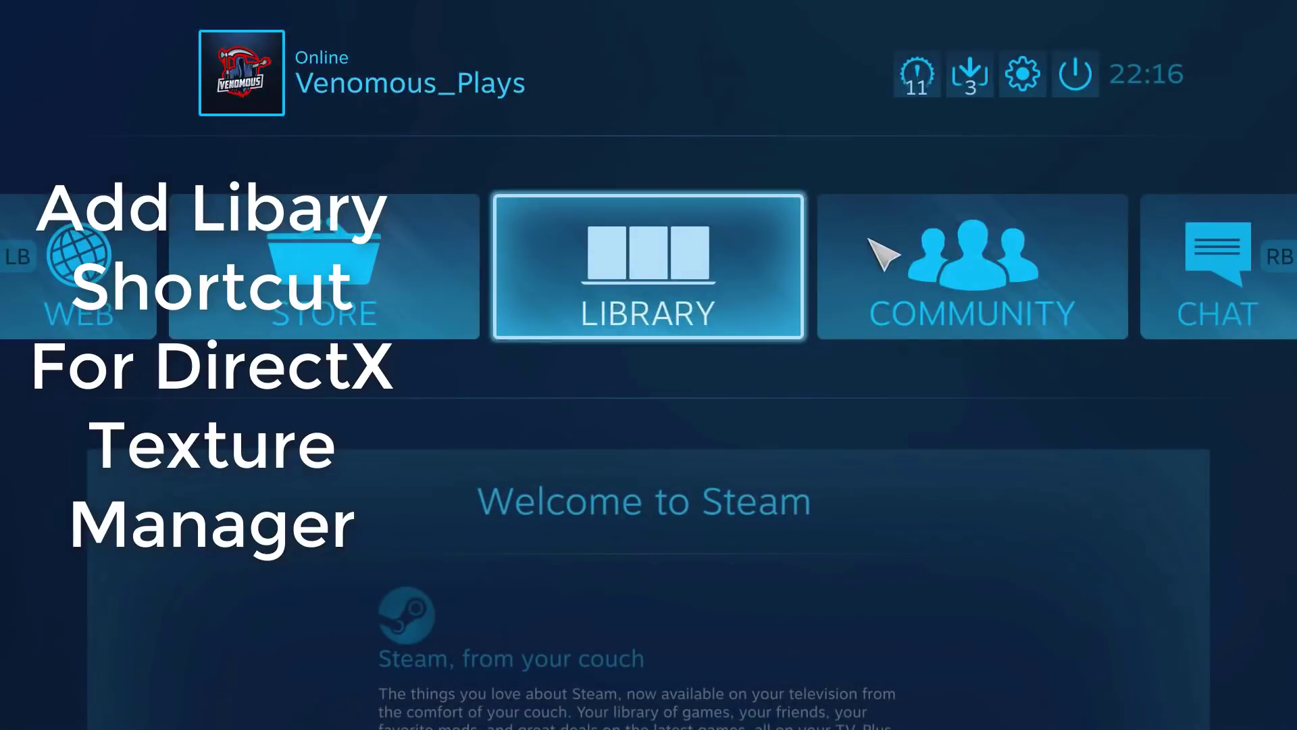
Step: Add a library shortcut for DirectX Texture Tool (64-bit) from the Big Picture settings and exit Big Picture
click(1022, 75)
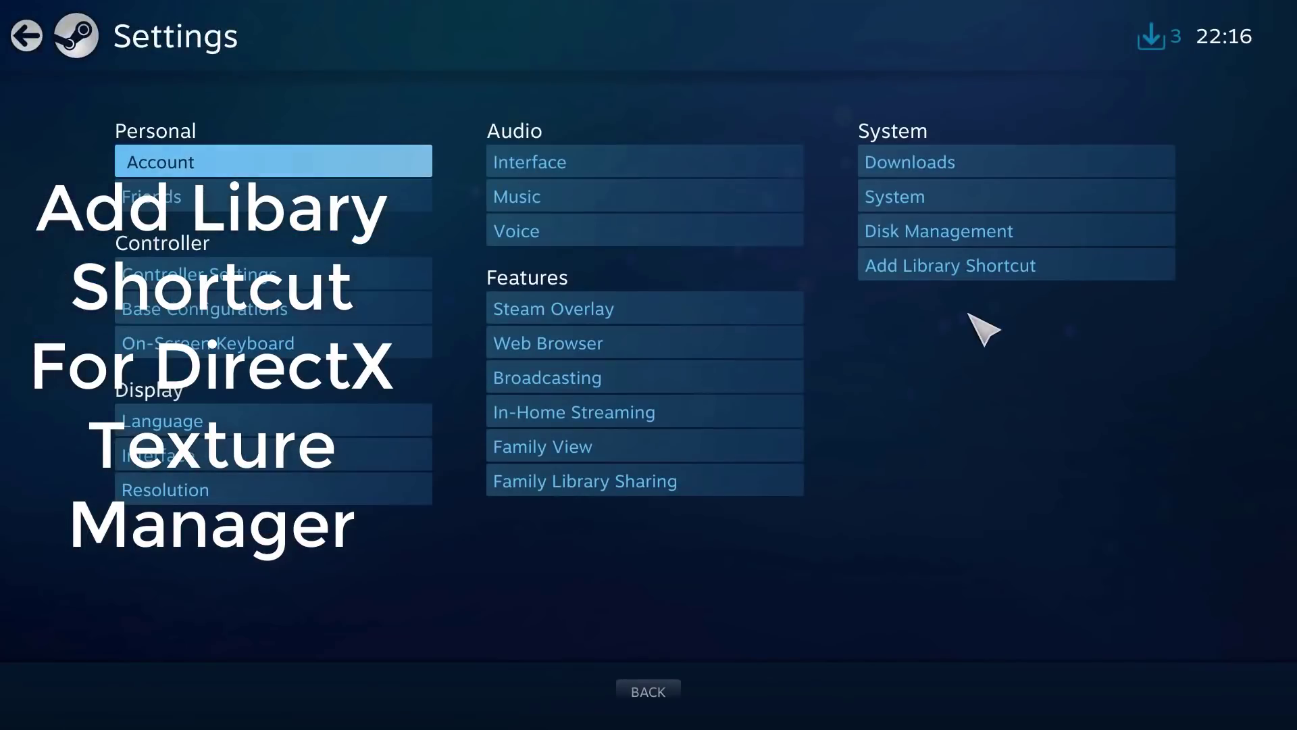
click(932, 265)
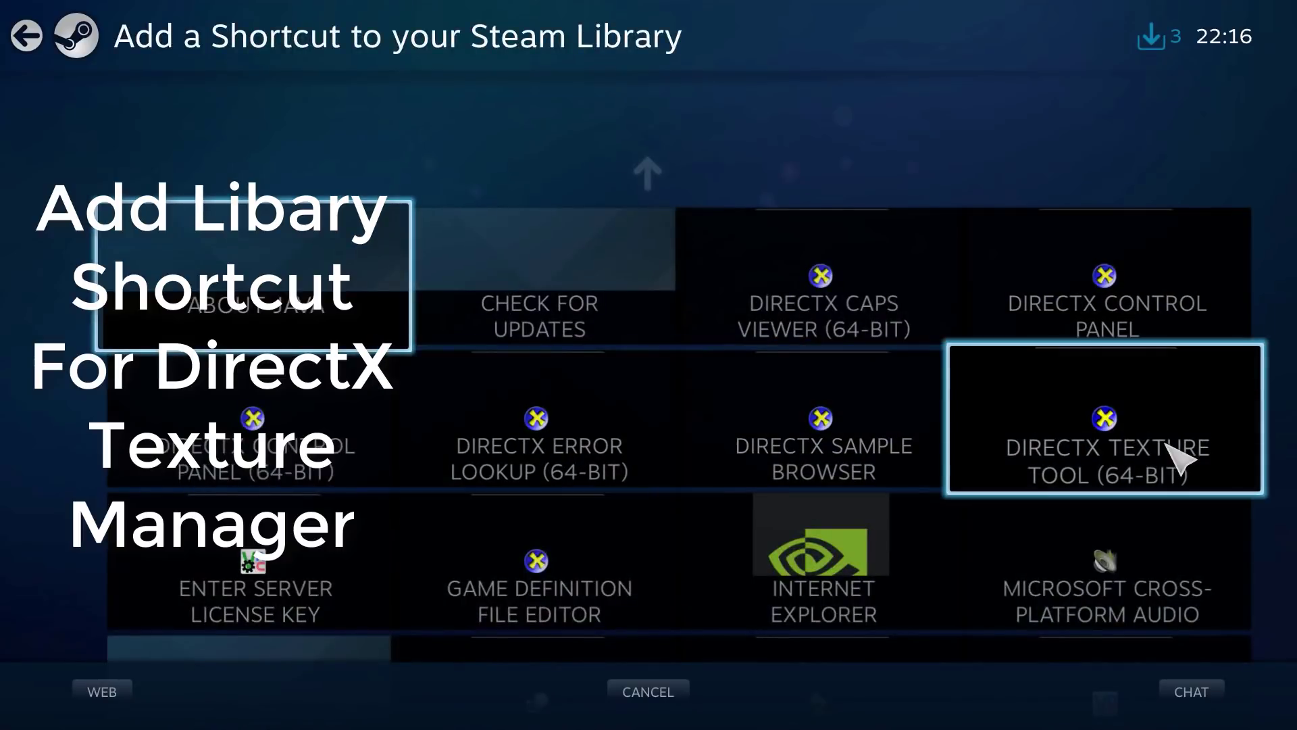
click(1104, 443)
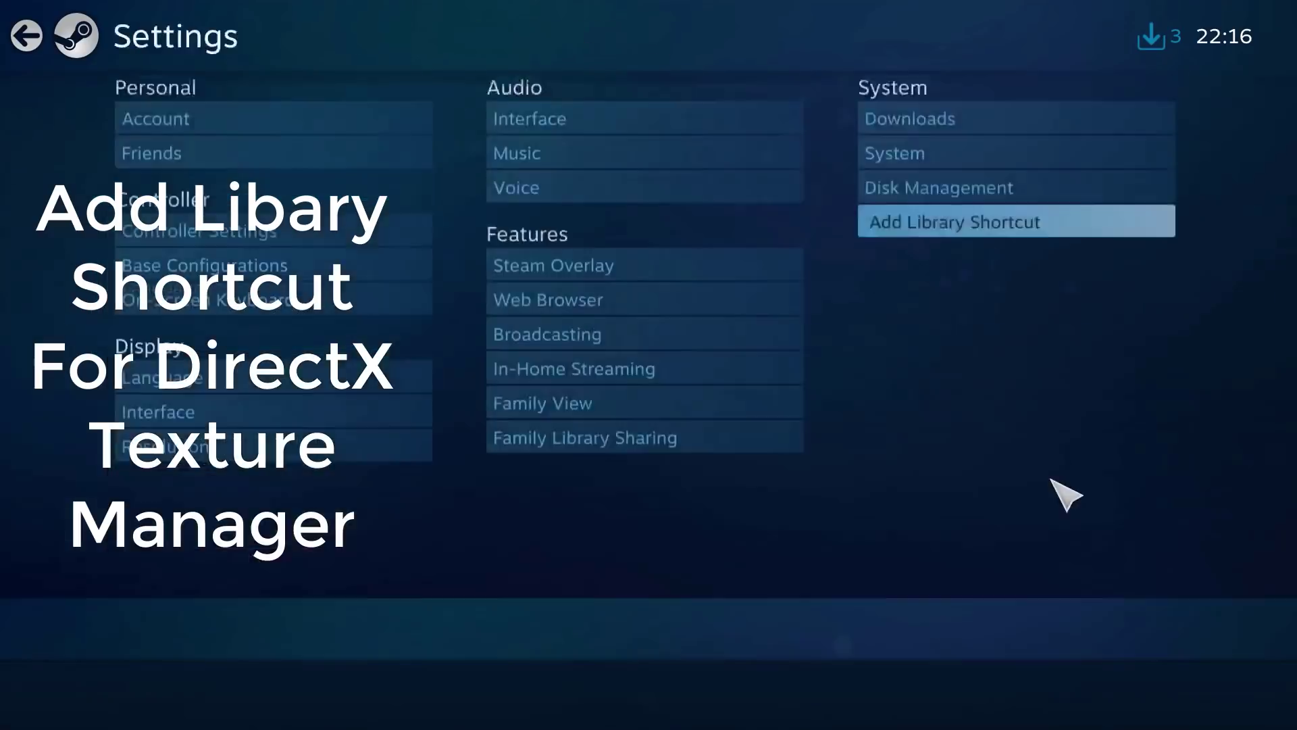
click(648, 691)
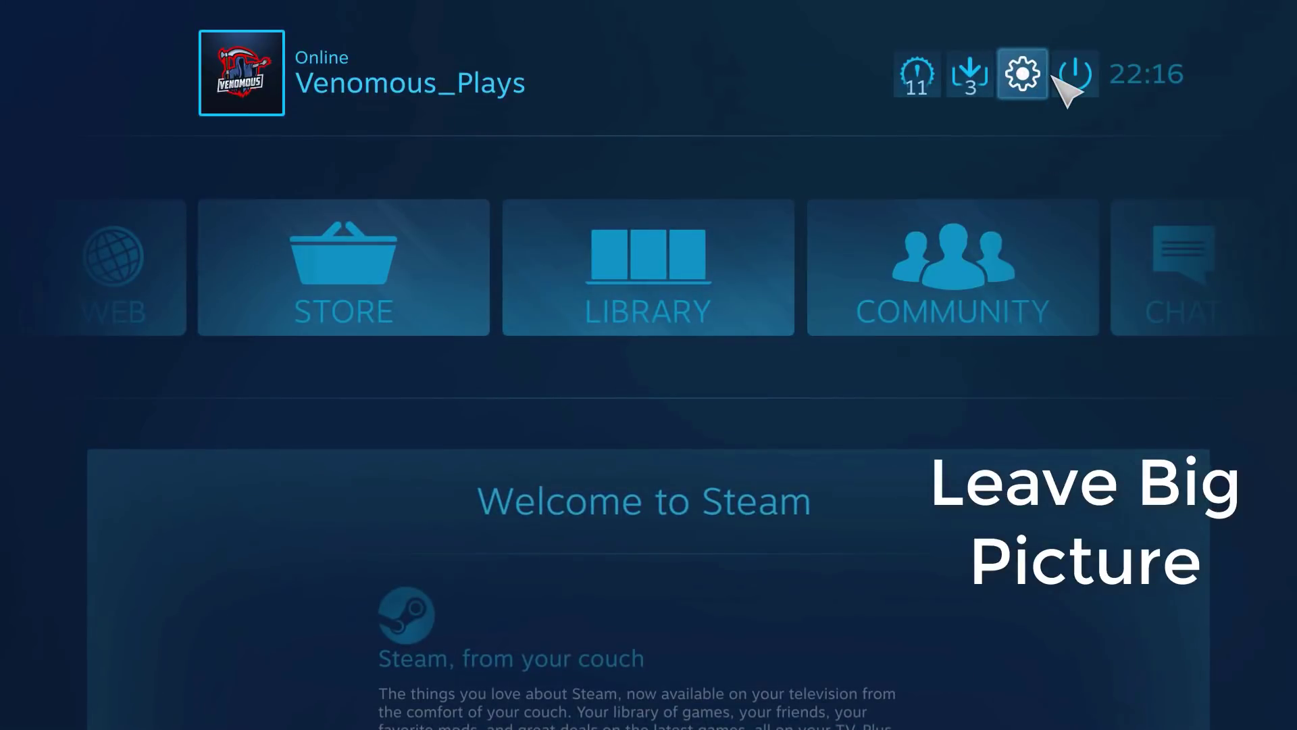
click(1073, 76)
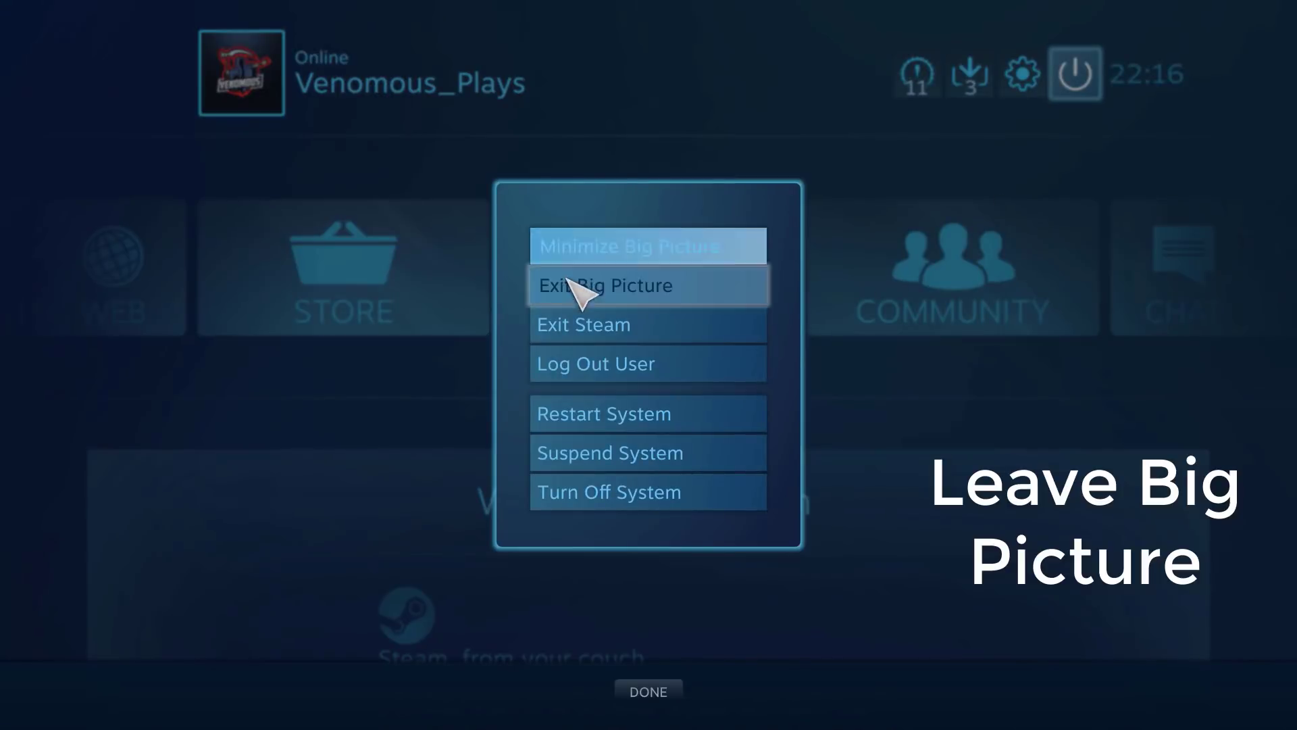
click(569, 281)
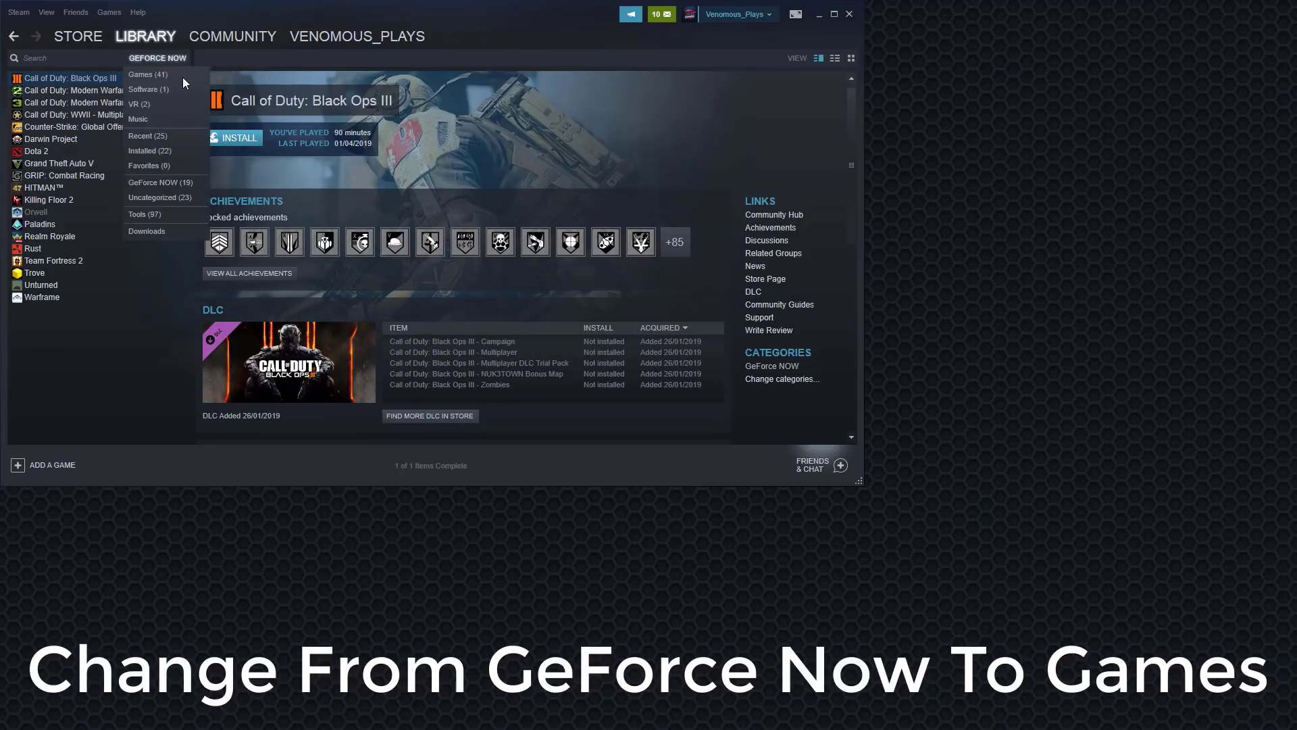
Step: Switch the library filter to Games and launch DirectX Texture Tool (64-Bit)
click(168, 73)
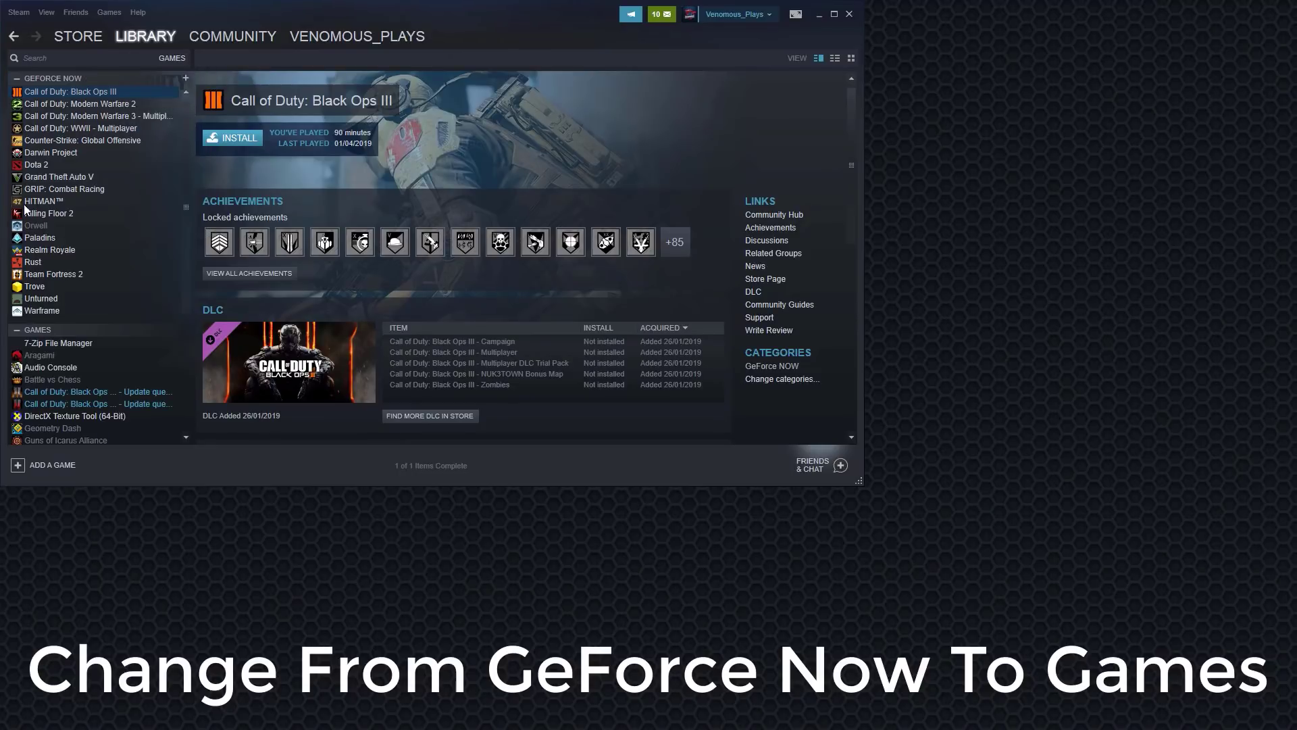
click(101, 414)
click(233, 139)
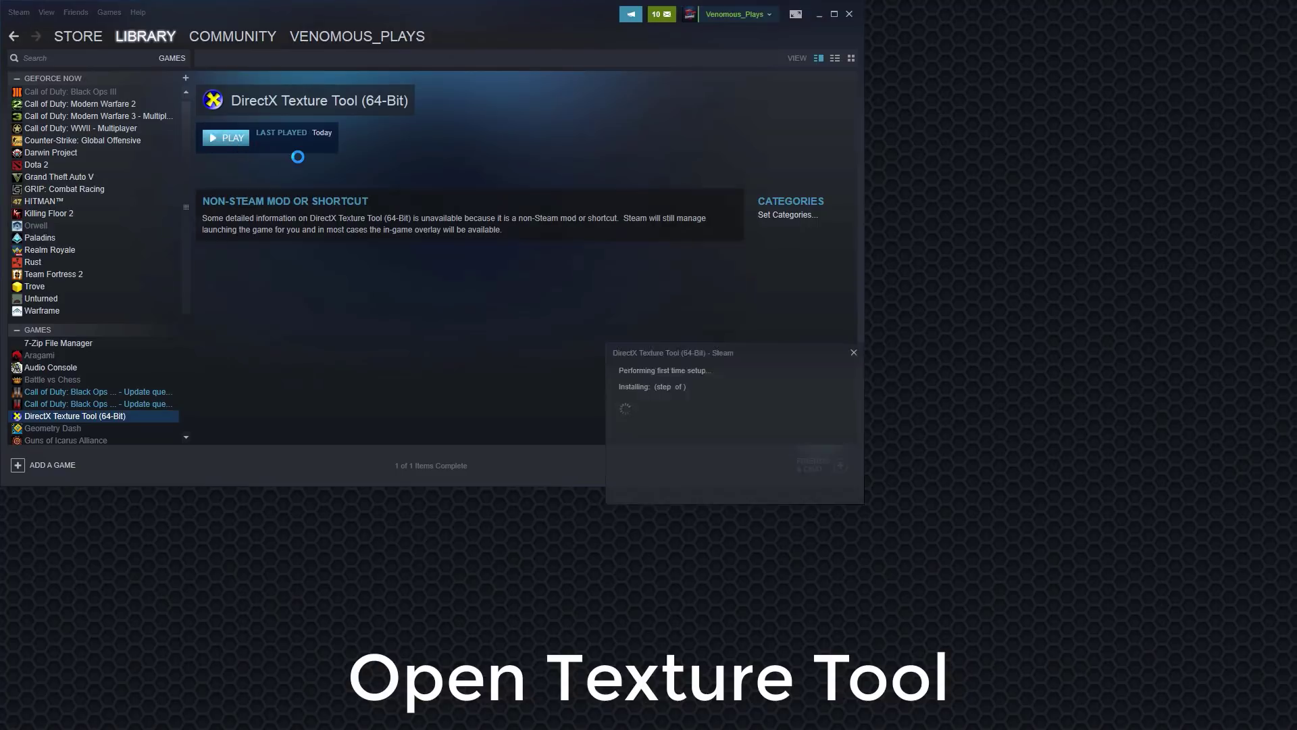
Step: Browse to the Desktop in the texture tool's Open dialog and launch nView Desktop Manager from there
click(174, 189)
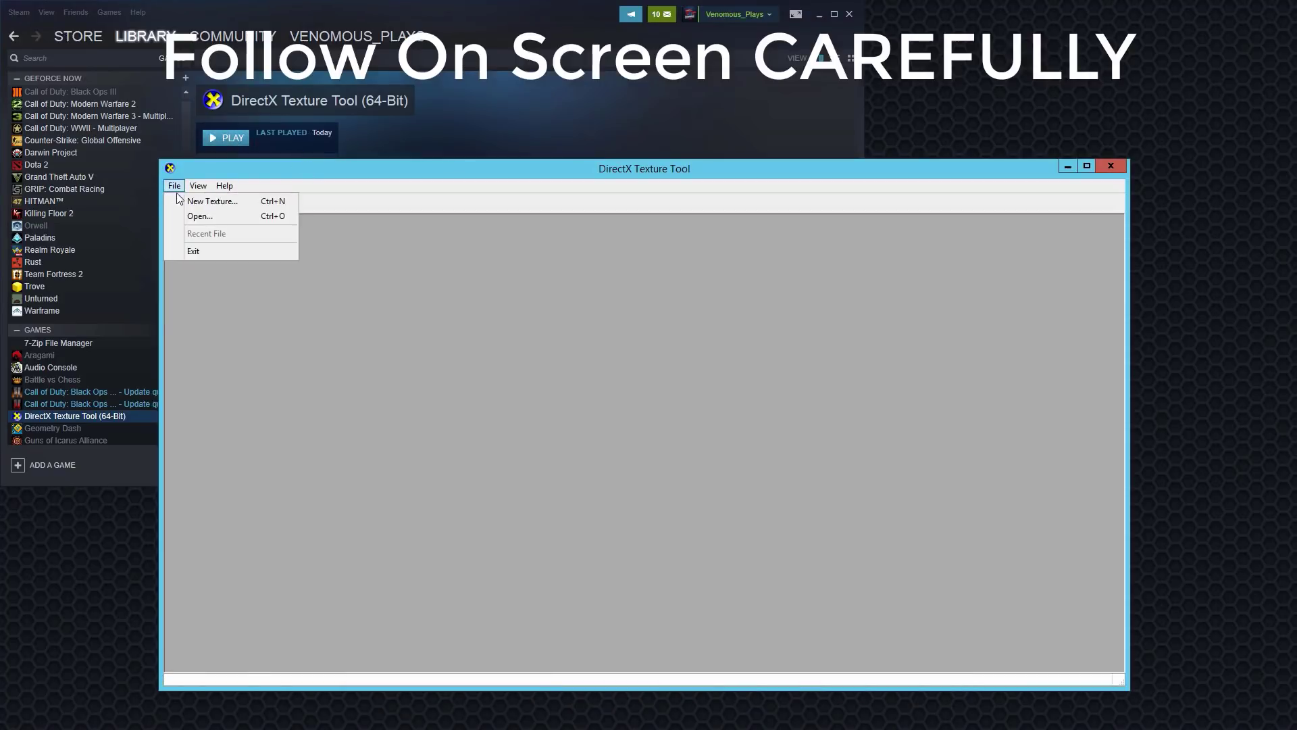
click(194, 211)
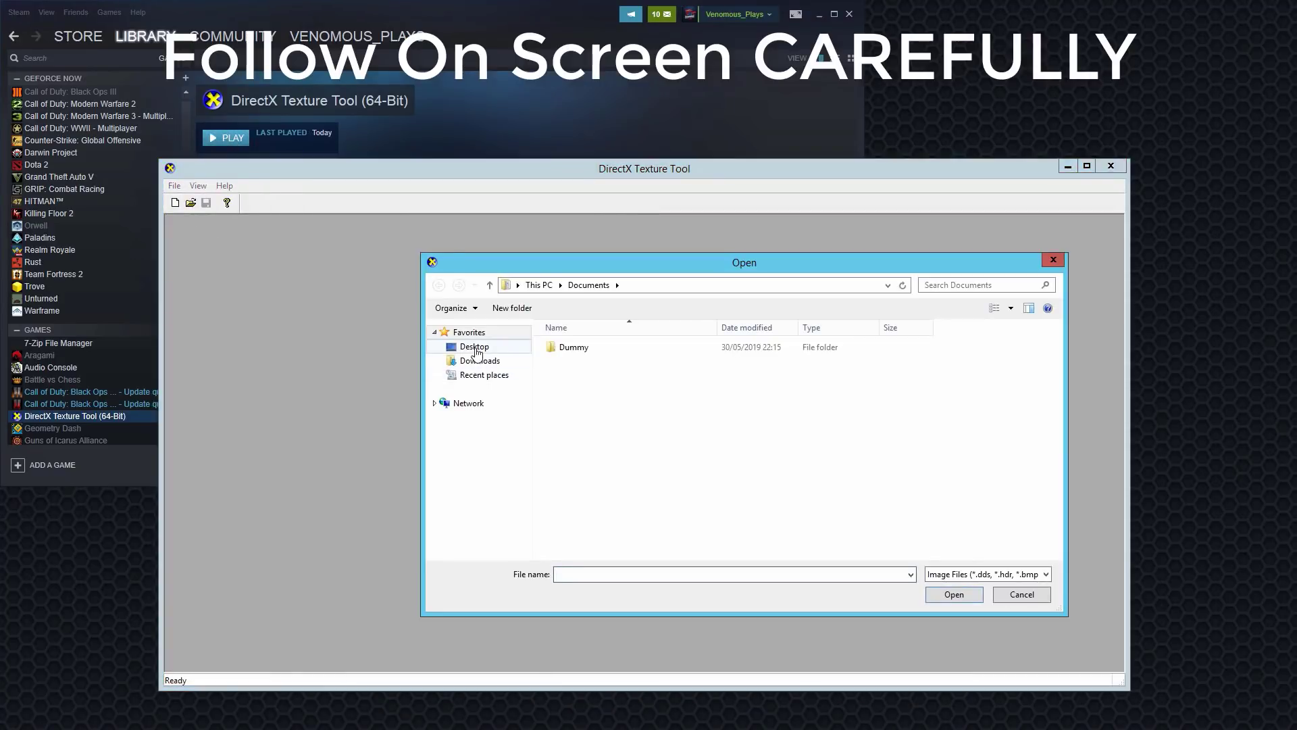
click(476, 347)
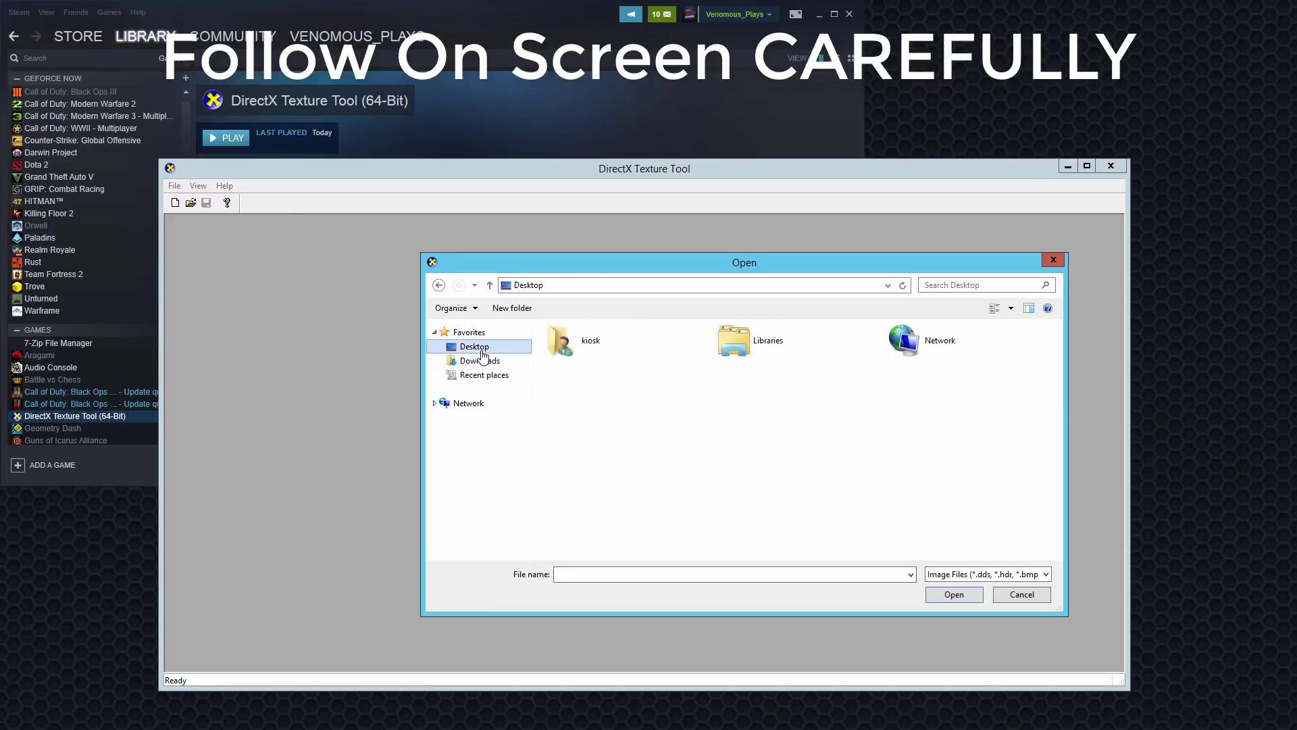
right_click(692, 430)
click(732, 549)
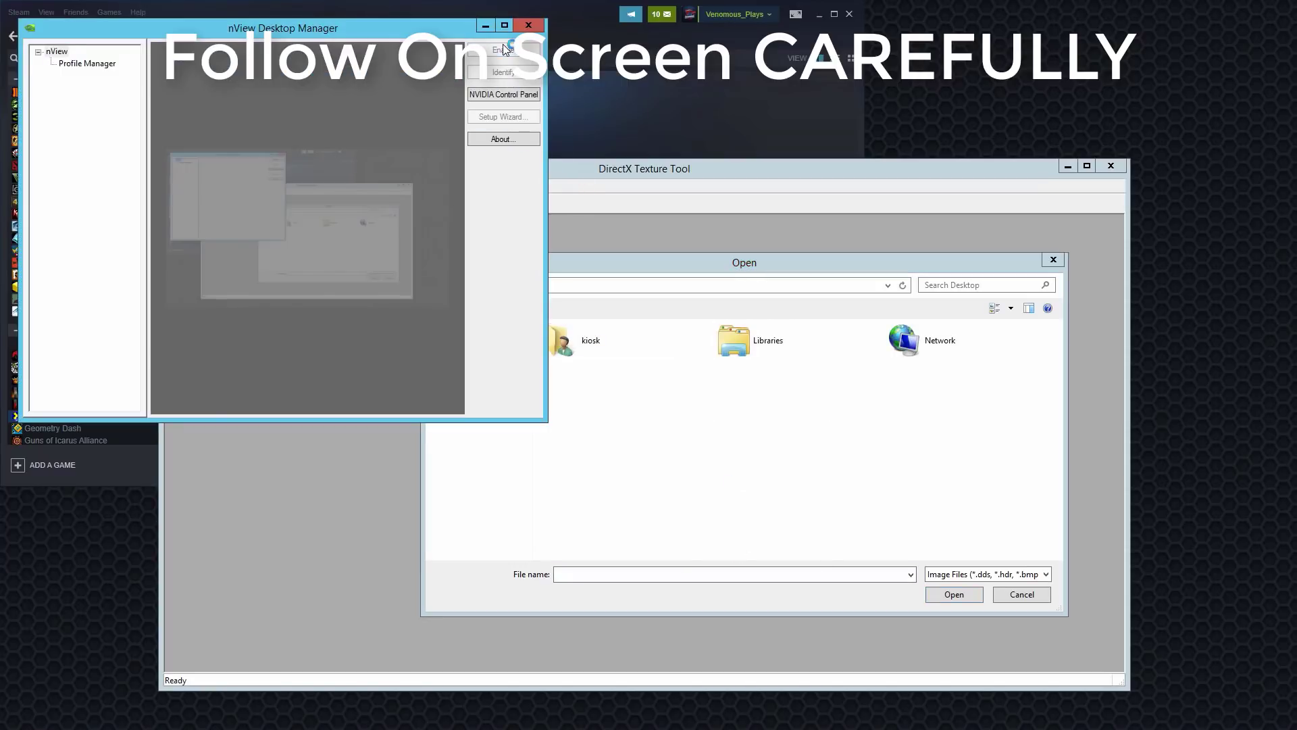
Step: Start adding a "Run application" hot key in the Hotkeys Manager and browse for its application file
click(90, 100)
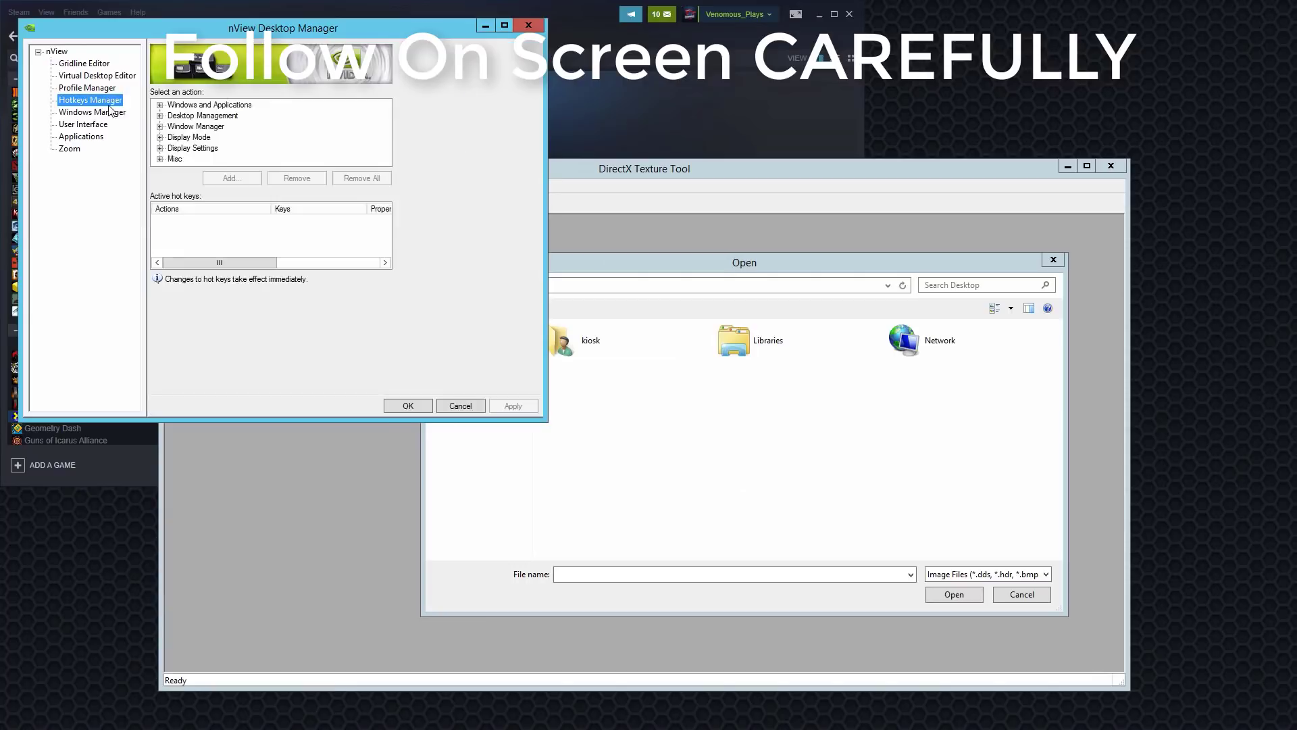
click(160, 158)
double_click(196, 148)
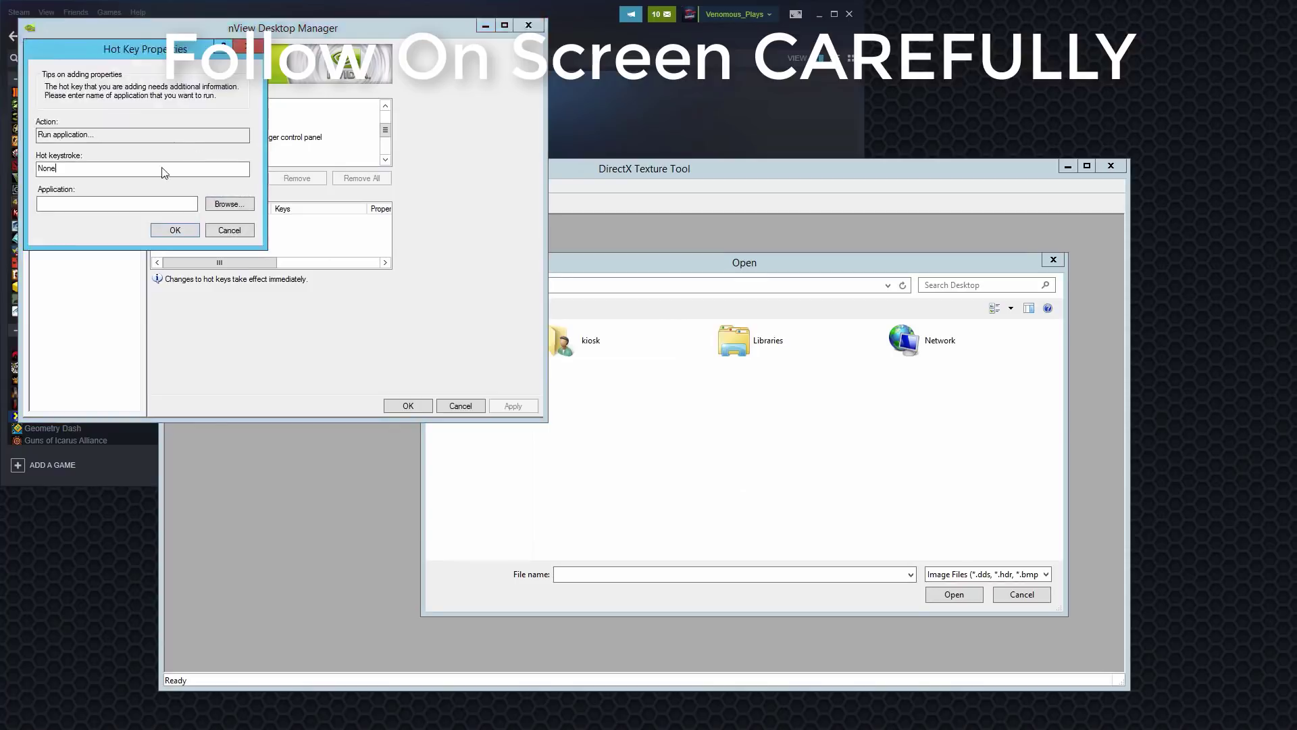
click(235, 205)
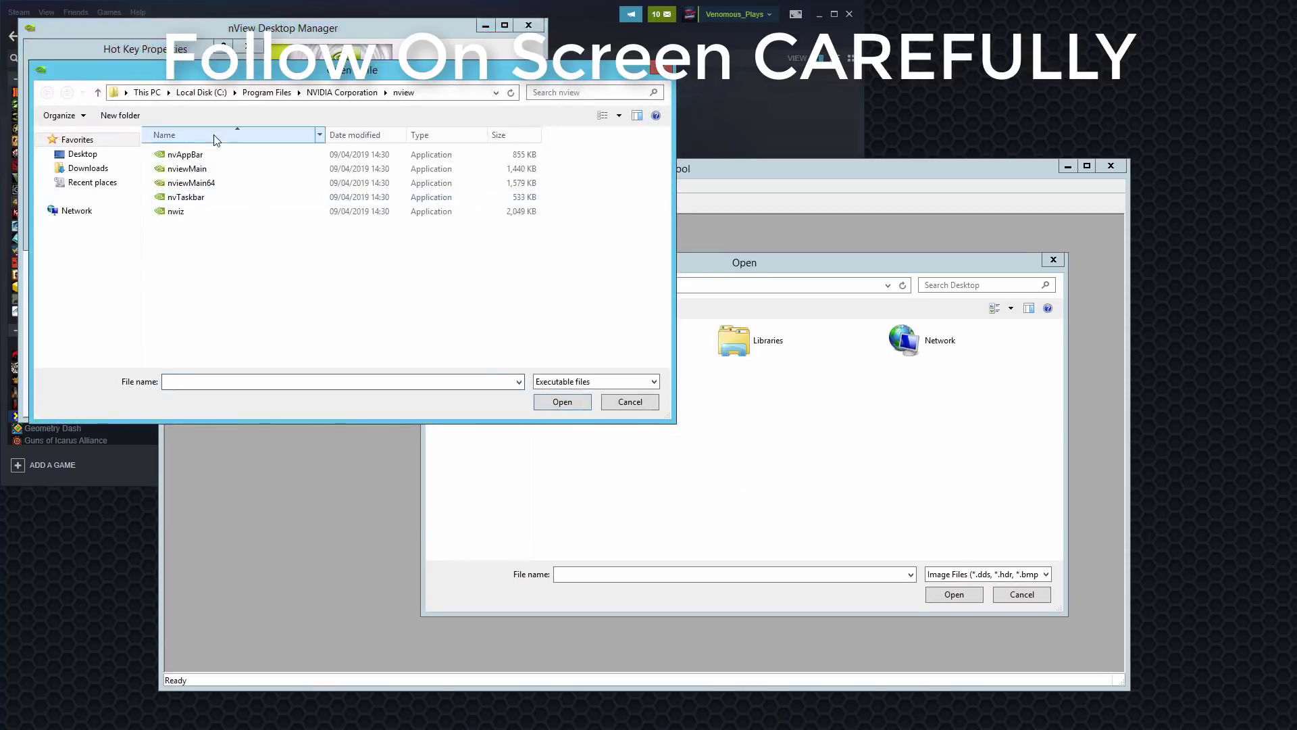
click(203, 92)
double_click(196, 225)
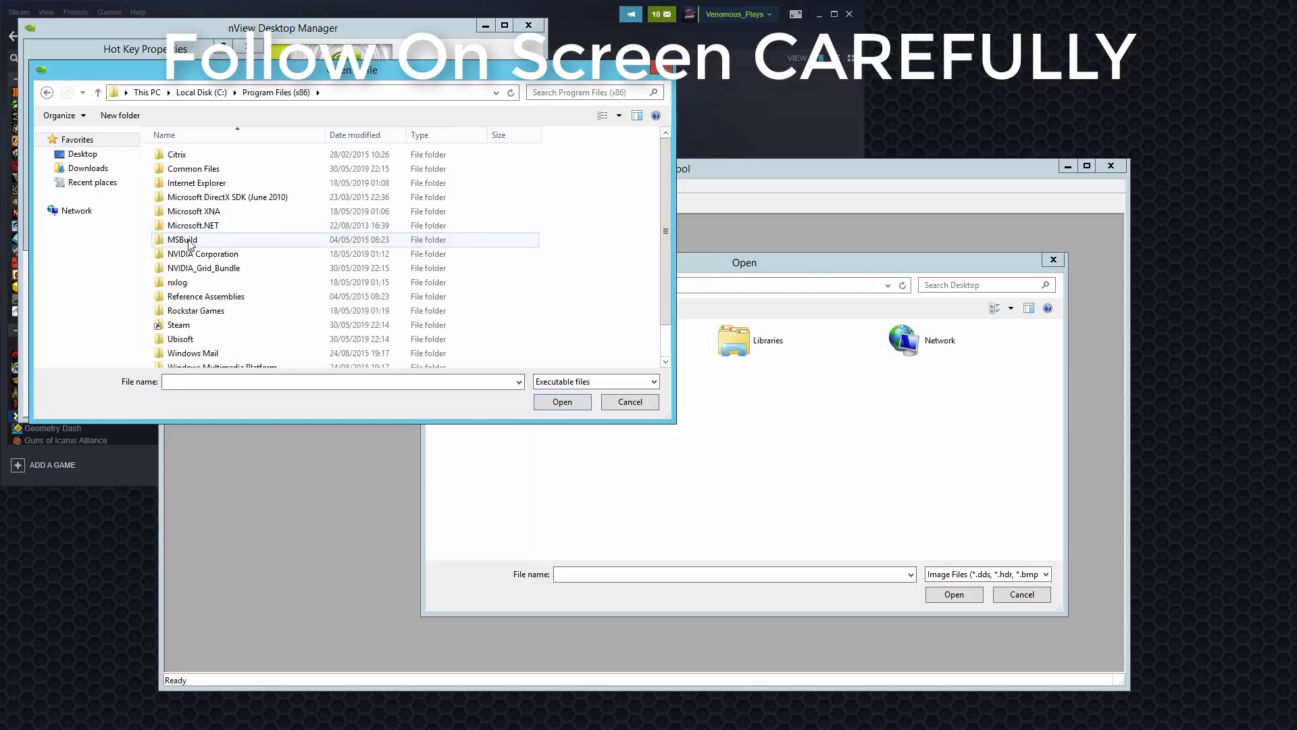
double_click(196, 323)
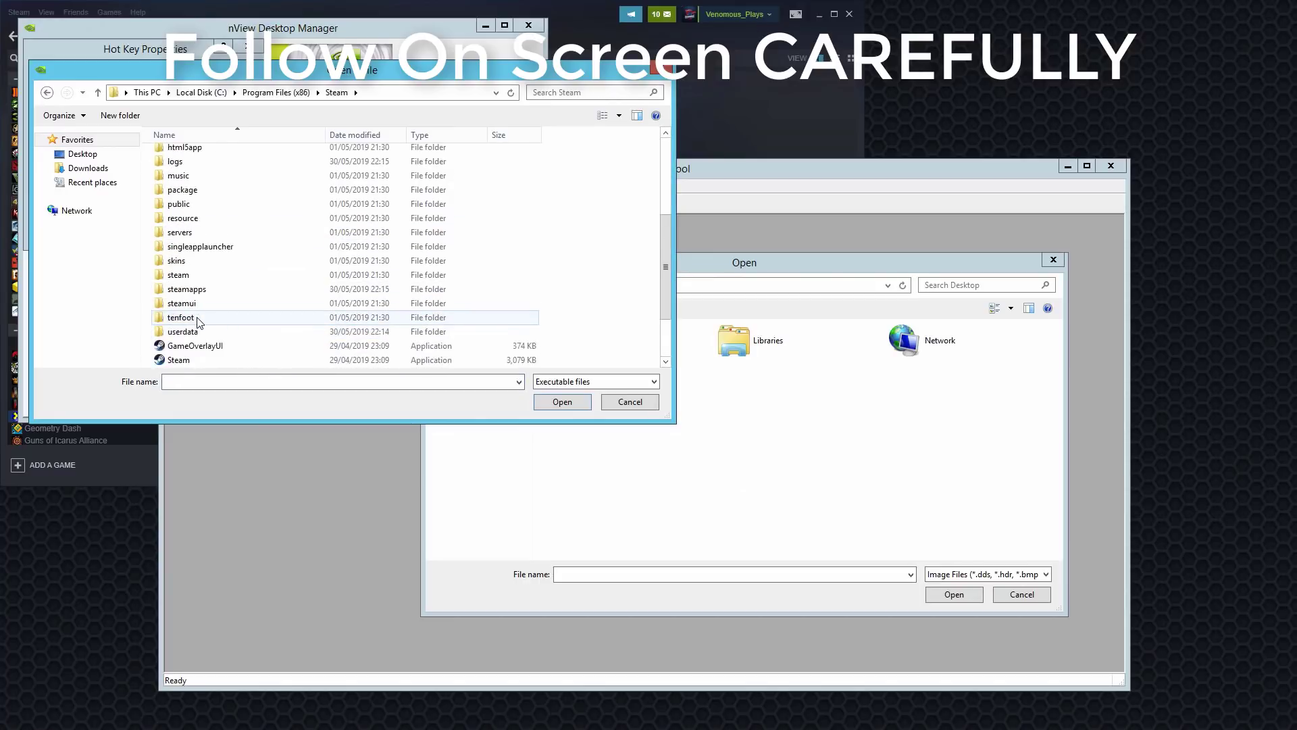
double_click(204, 290)
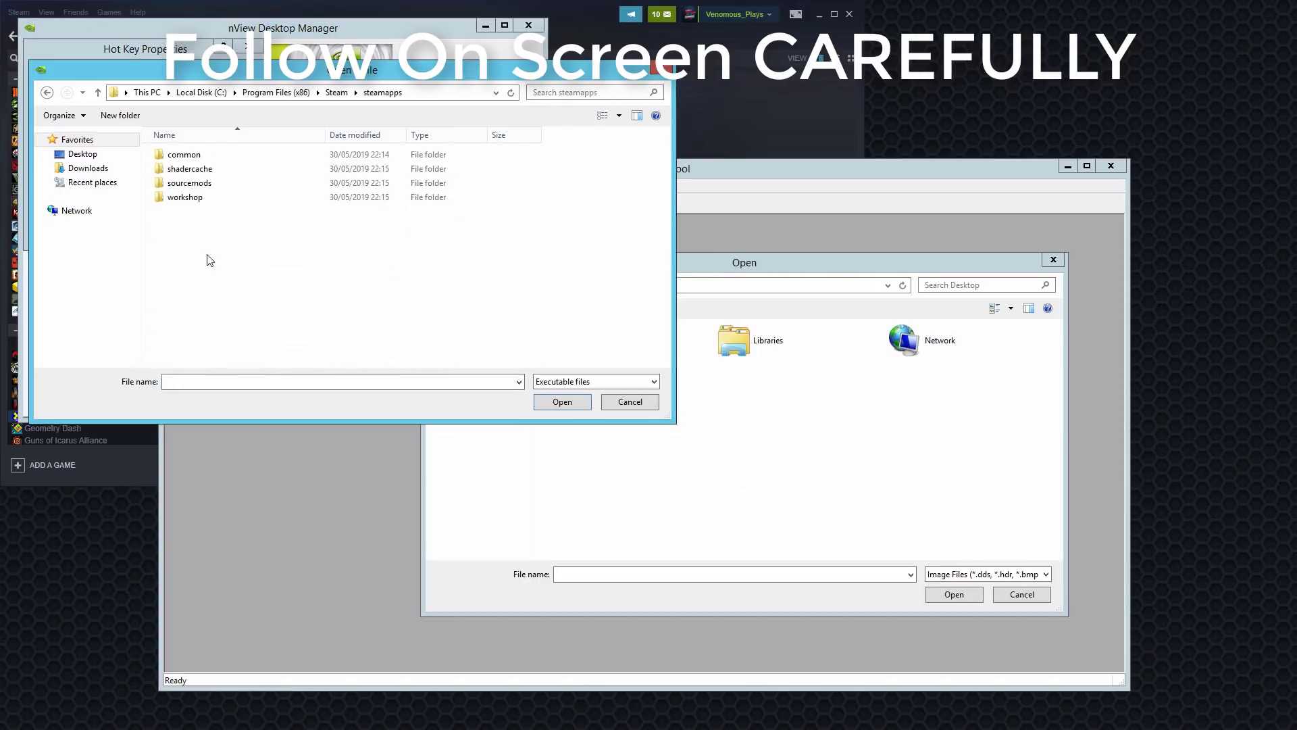
double_click(201, 198)
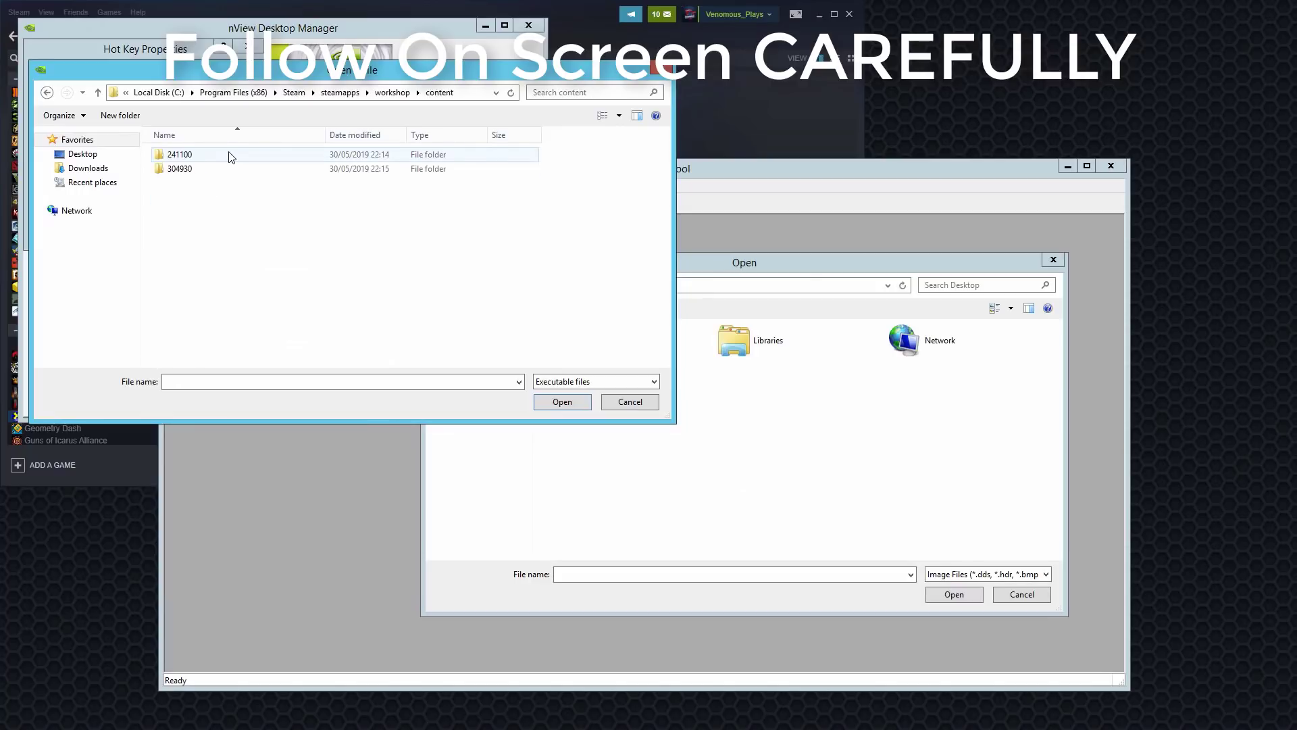
double_click(218, 169)
double_click(219, 183)
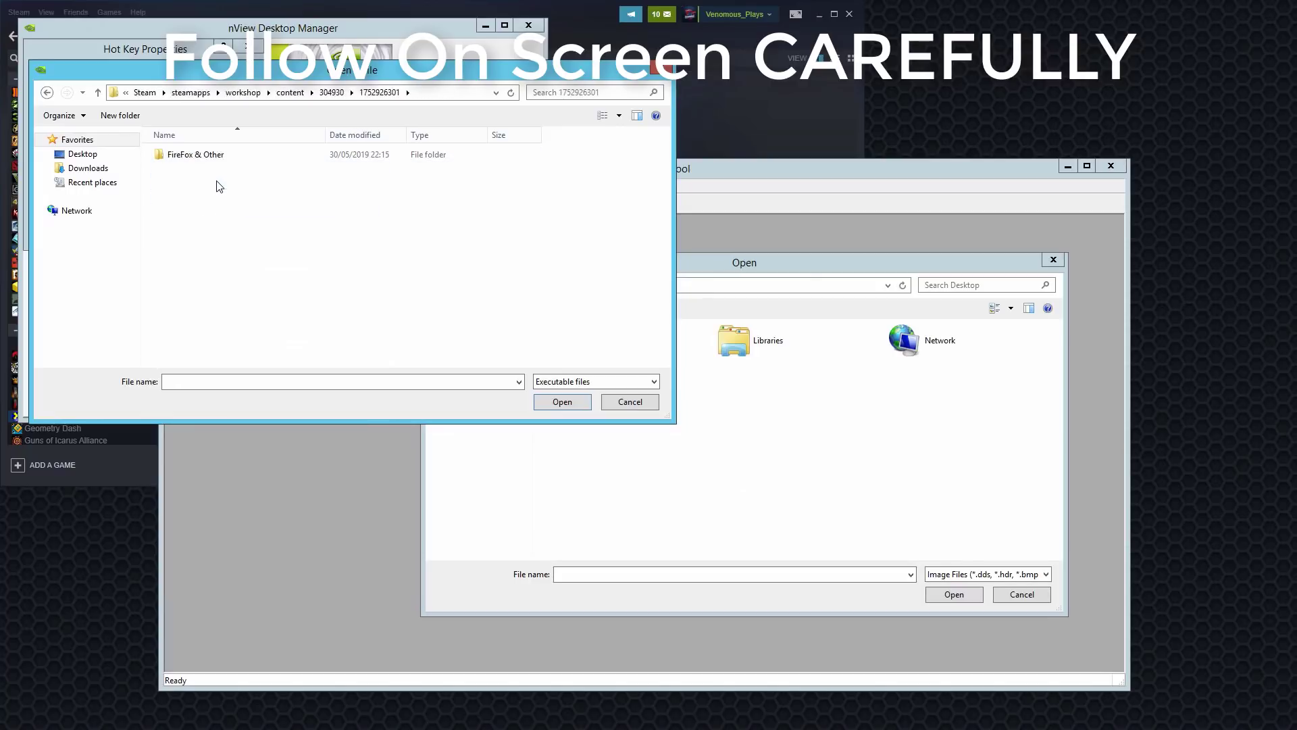
double_click(217, 154)
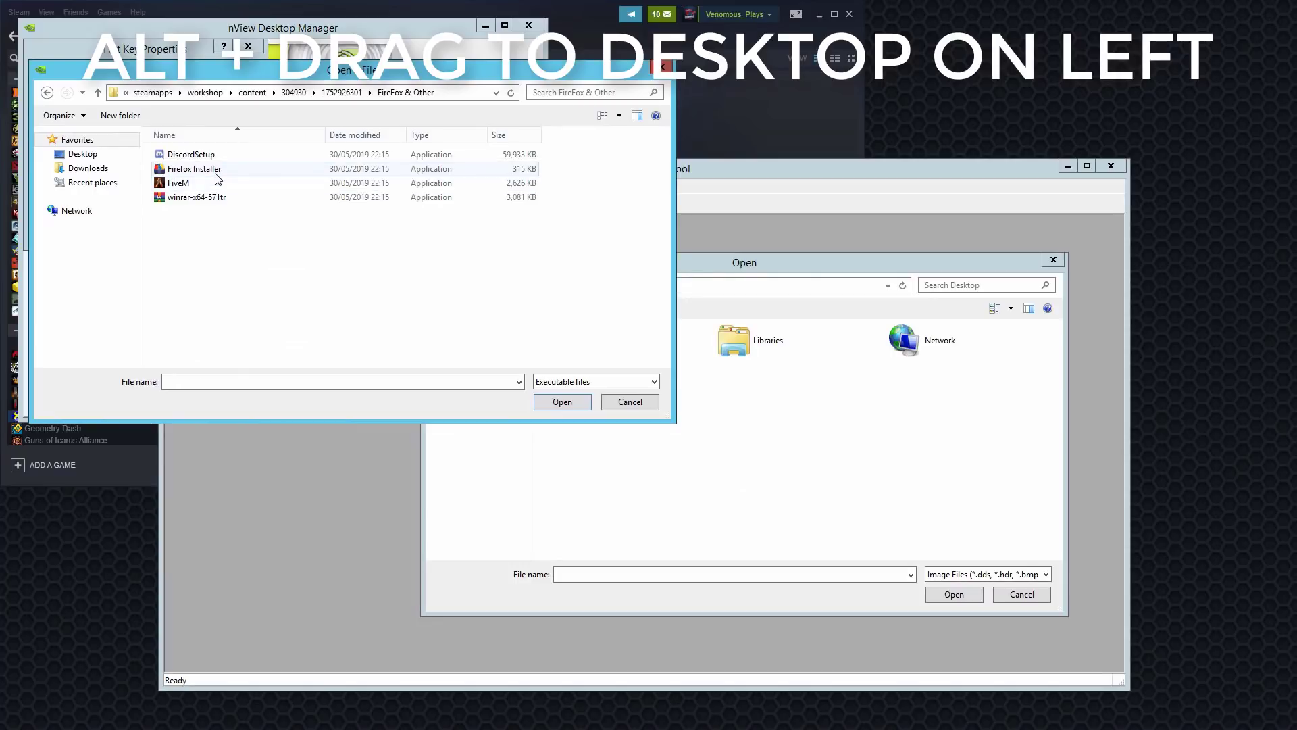
Step: Create a shortcut to Firefox Installer on the Desktop and open the Desktop folder to check it
click(218, 170)
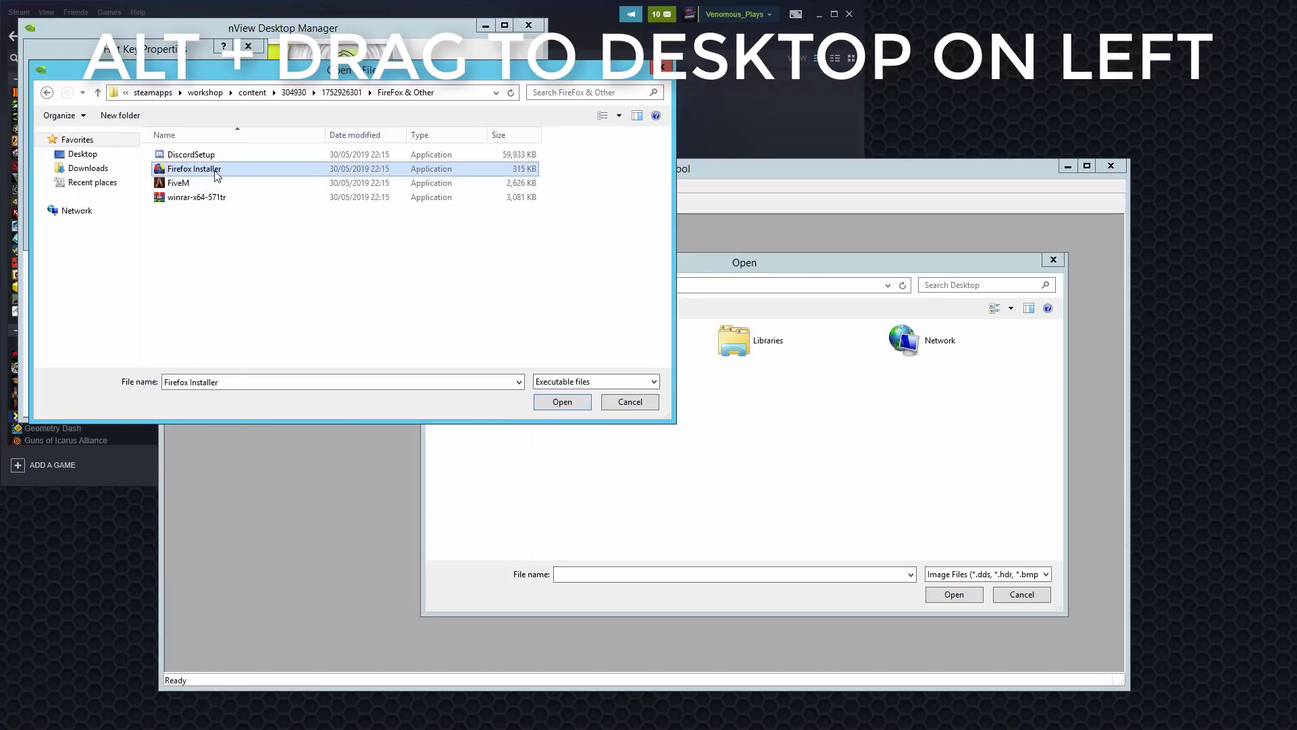
drag(218, 175, 92, 158)
click(93, 157)
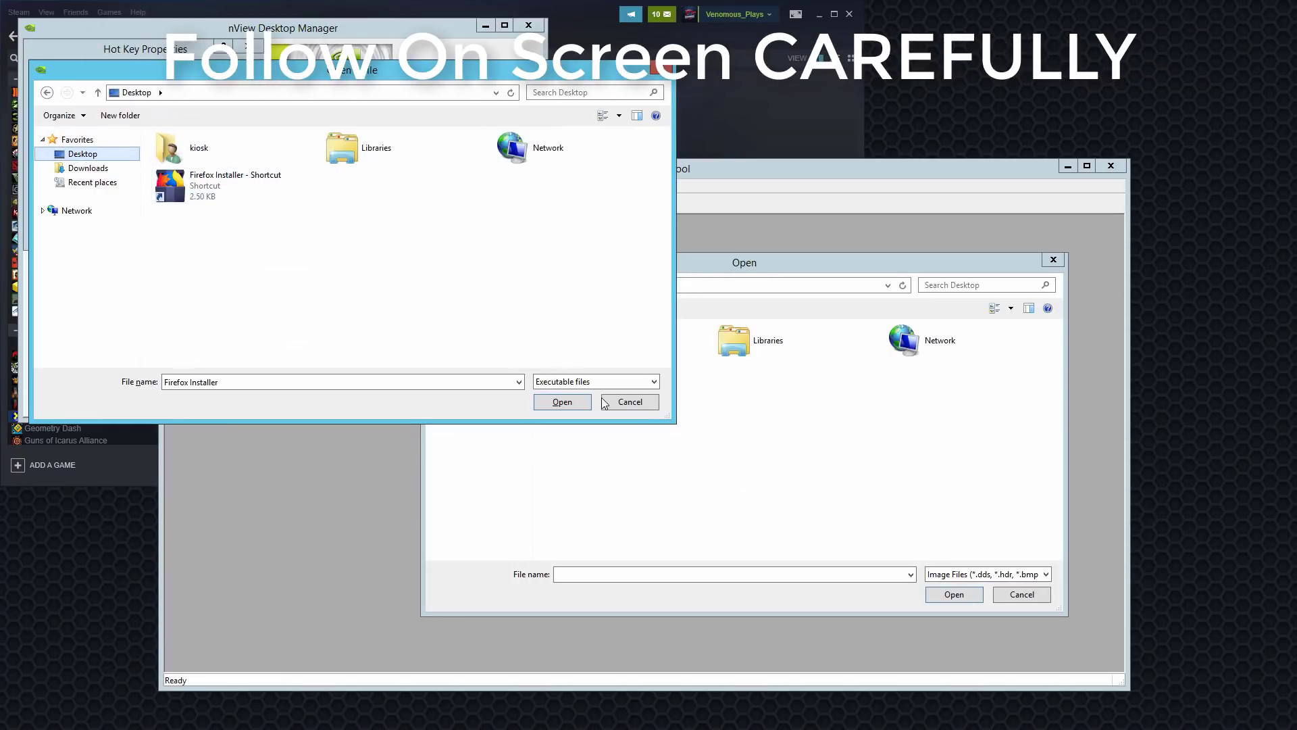
Step: Cancel the file browser, hot key, nView and Open dialogs and close DirectX Texture Tool
click(630, 401)
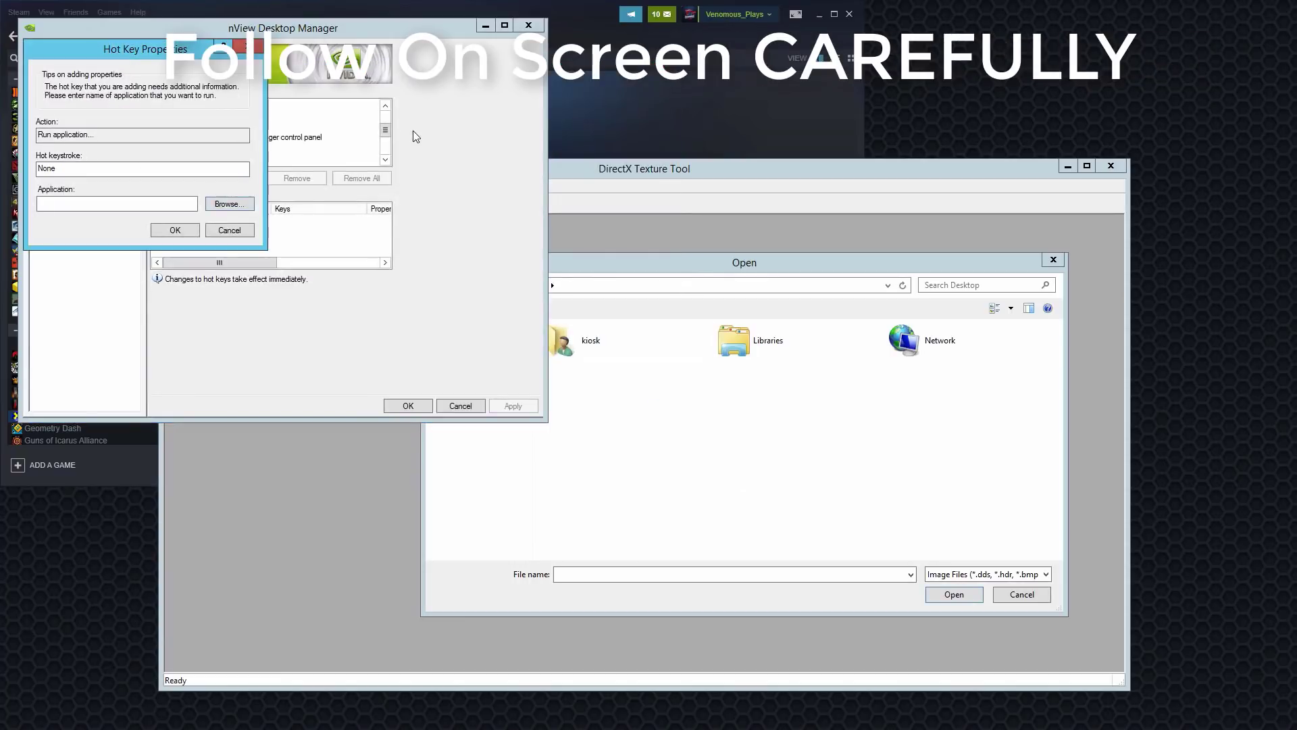
click(226, 233)
click(482, 407)
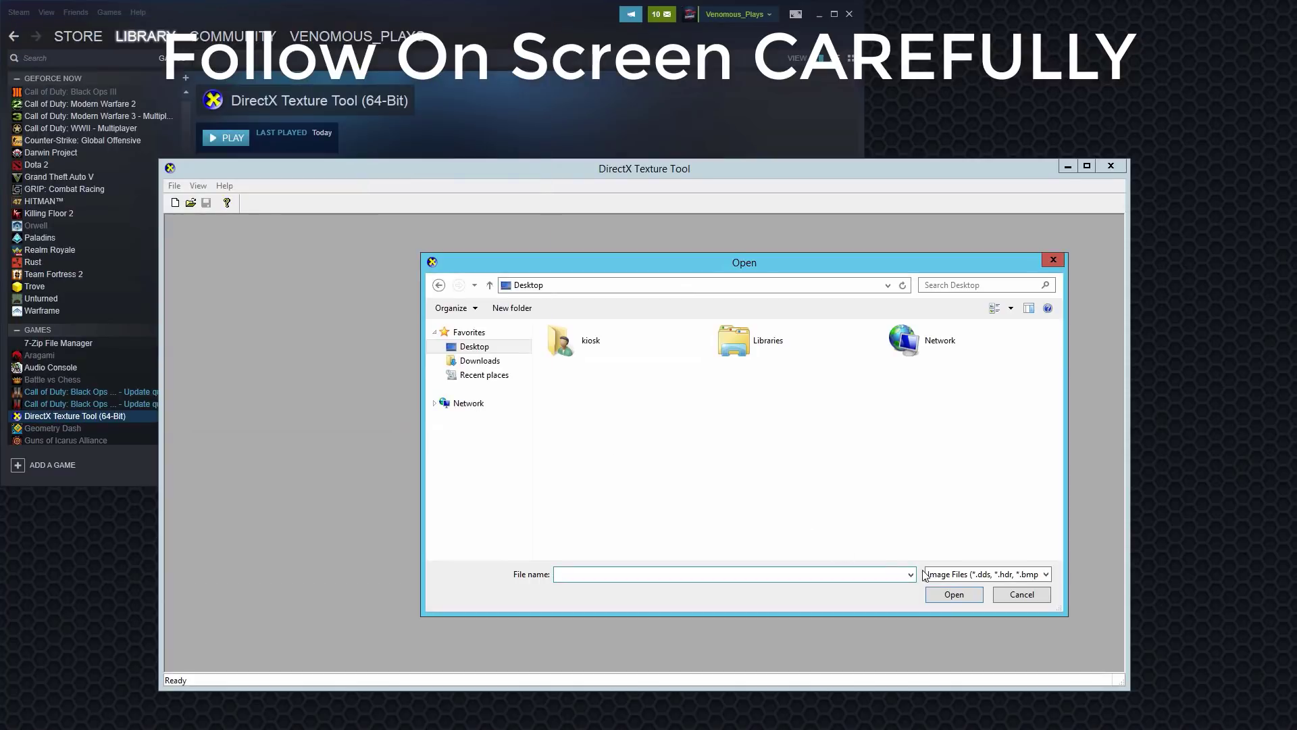
click(1021, 595)
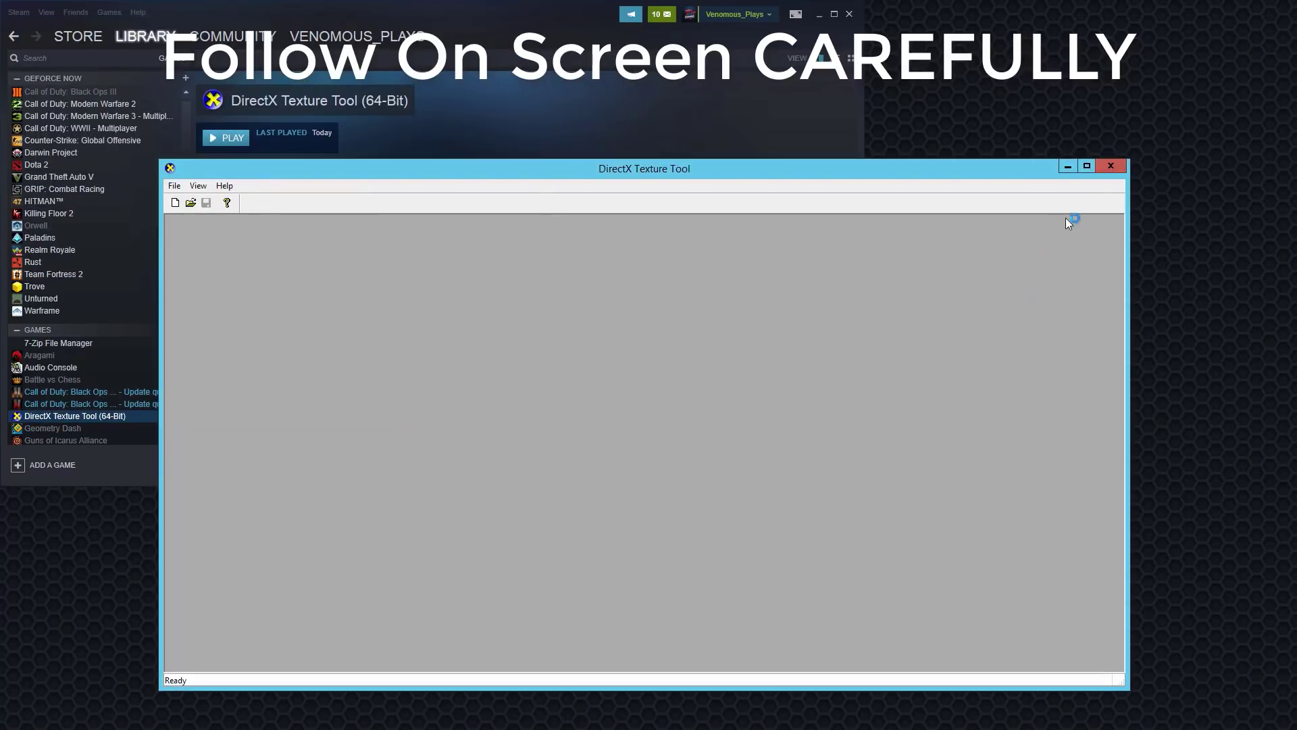
click(1110, 166)
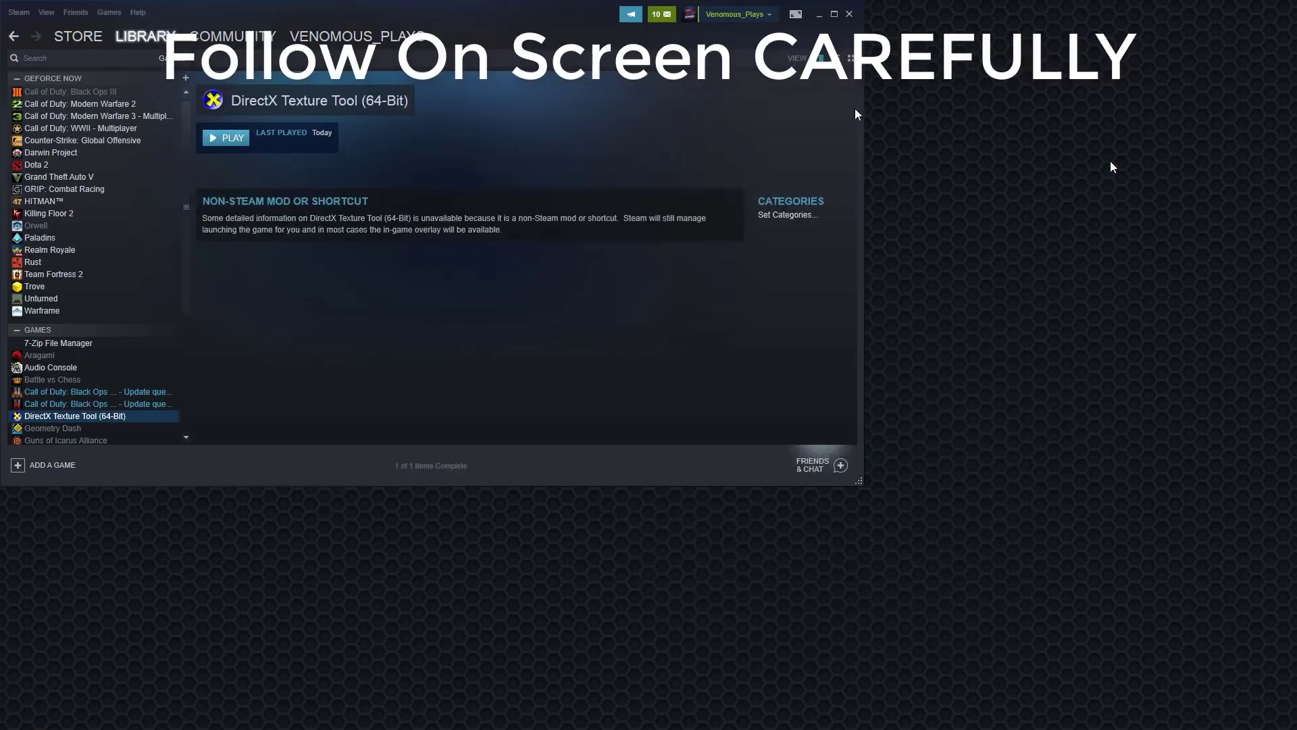
Step: Enter Big Picture, add a library shortcut for Firefox Installer - Shortcut, and exit Big Picture
click(795, 15)
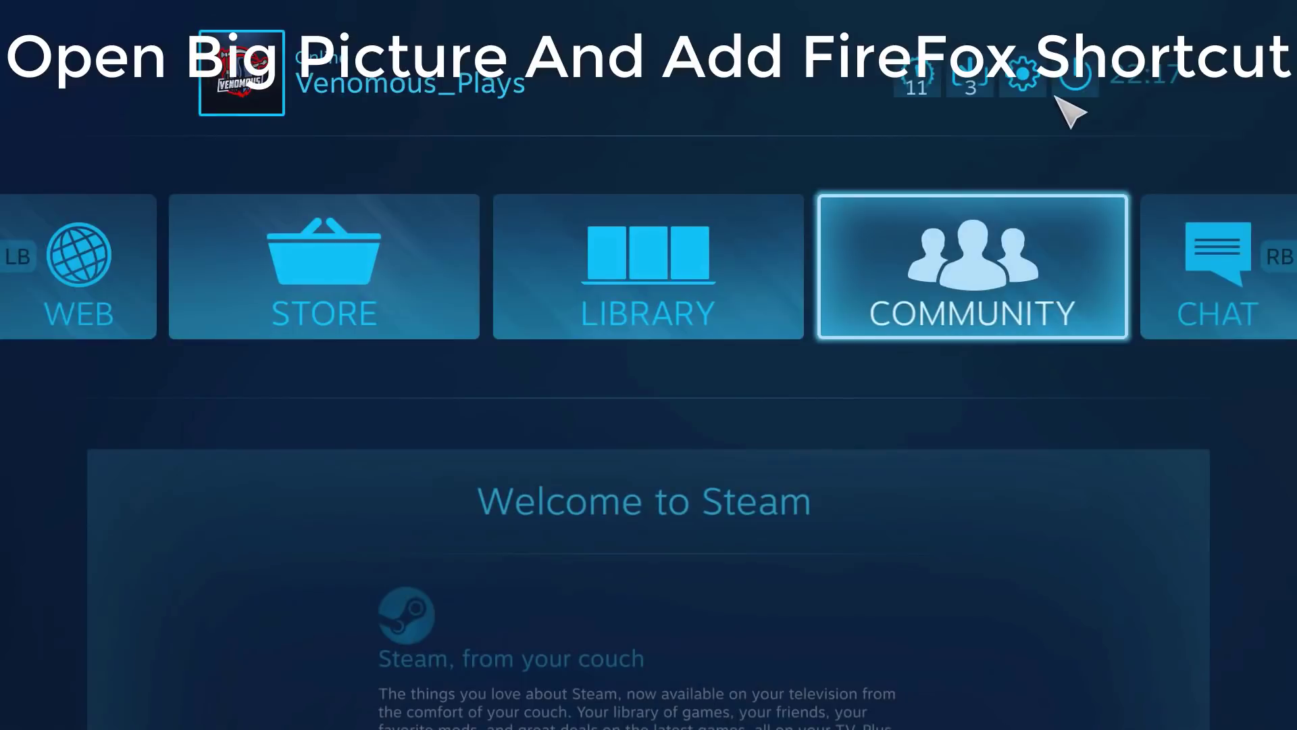
click(1023, 78)
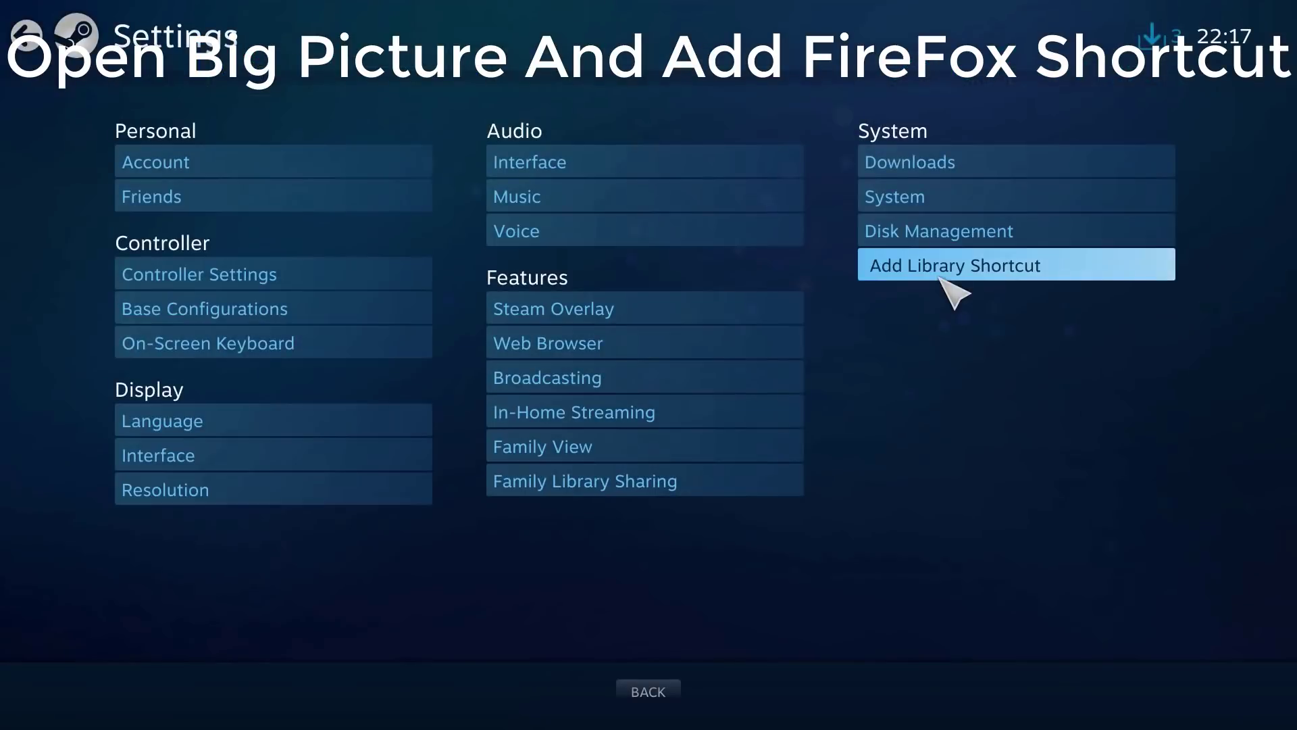
click(941, 278)
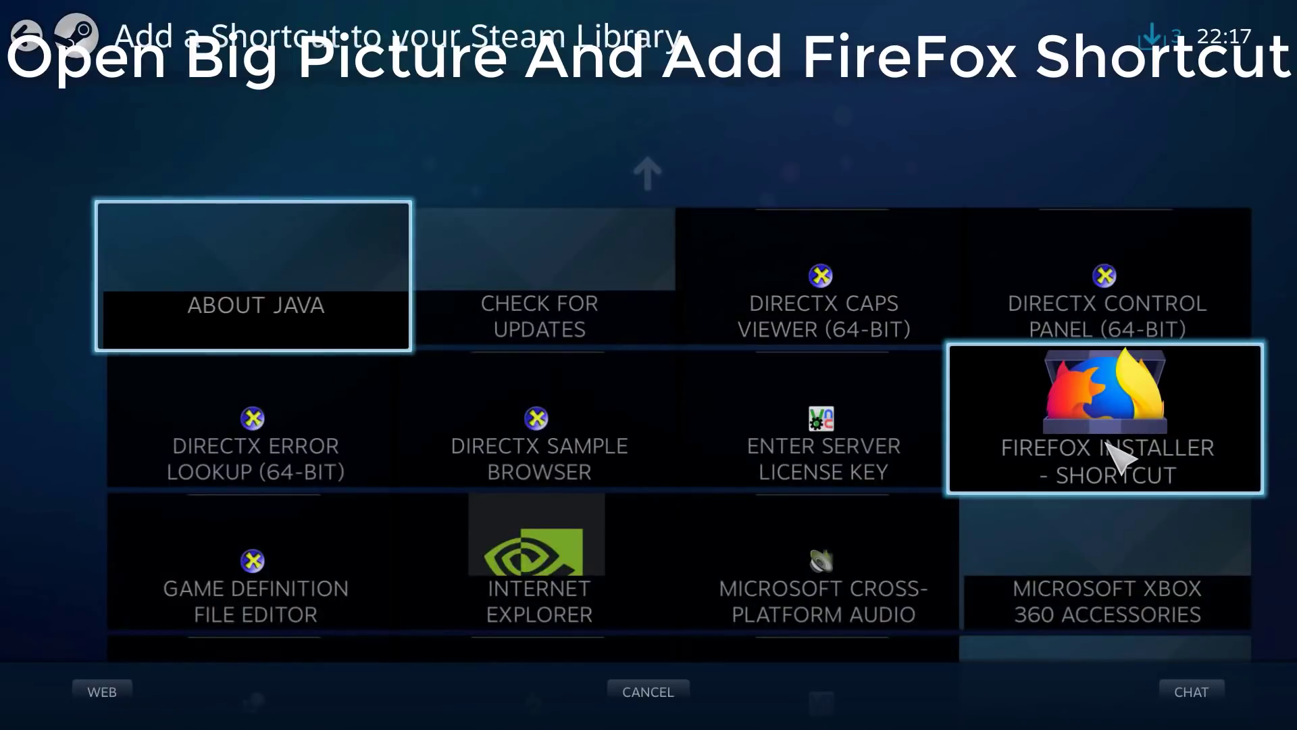
click(1086, 420)
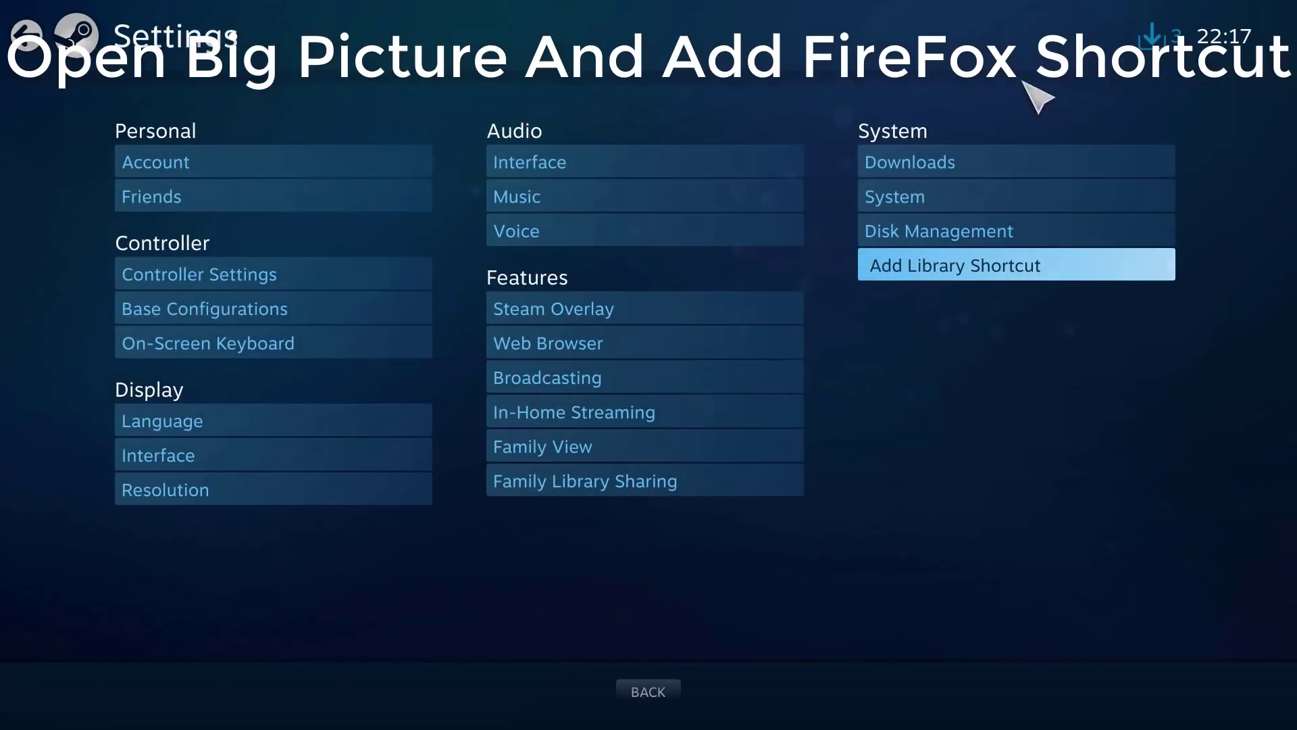
key(Escape)
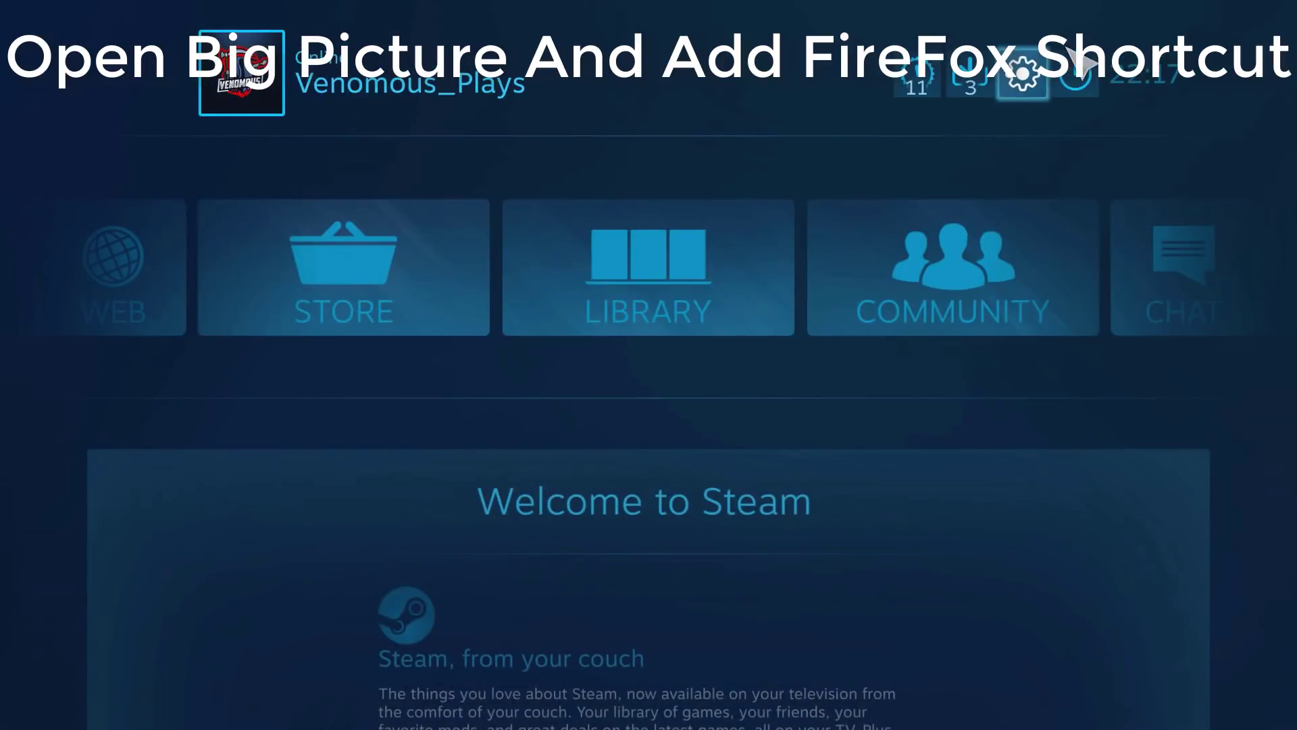
click(1076, 78)
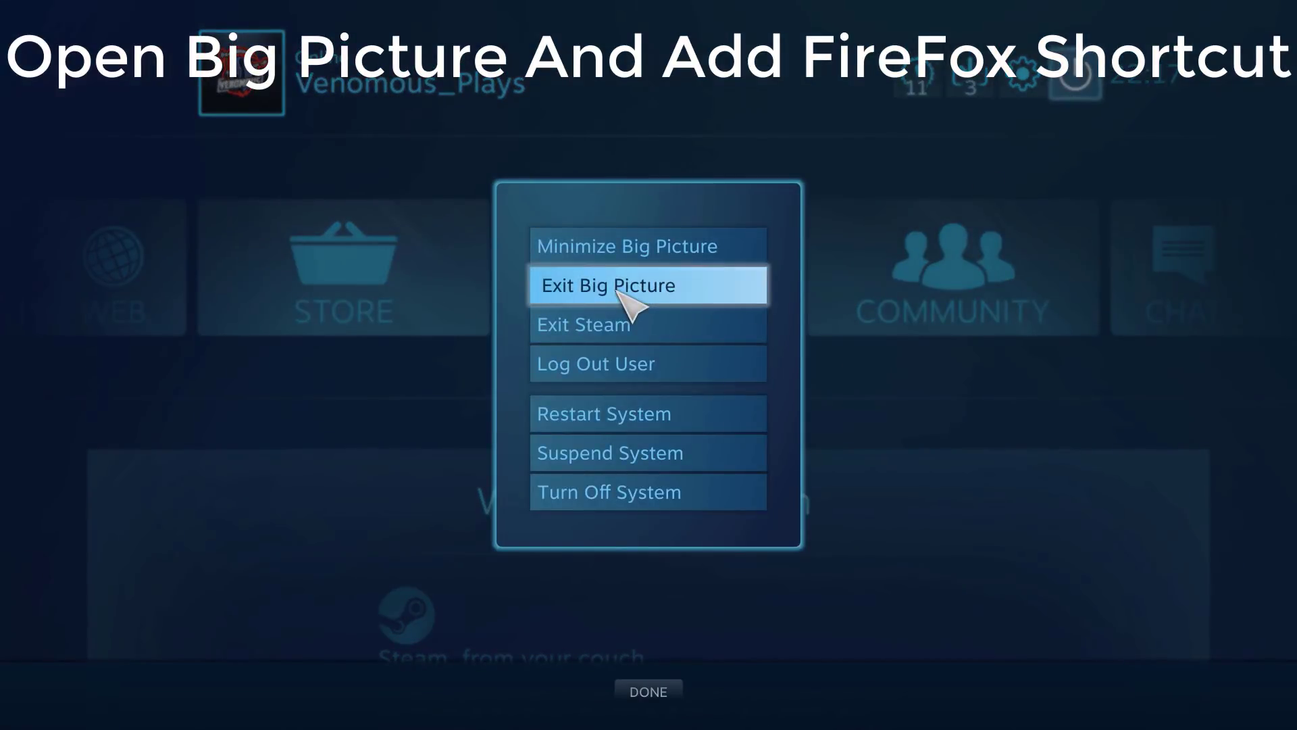
click(617, 290)
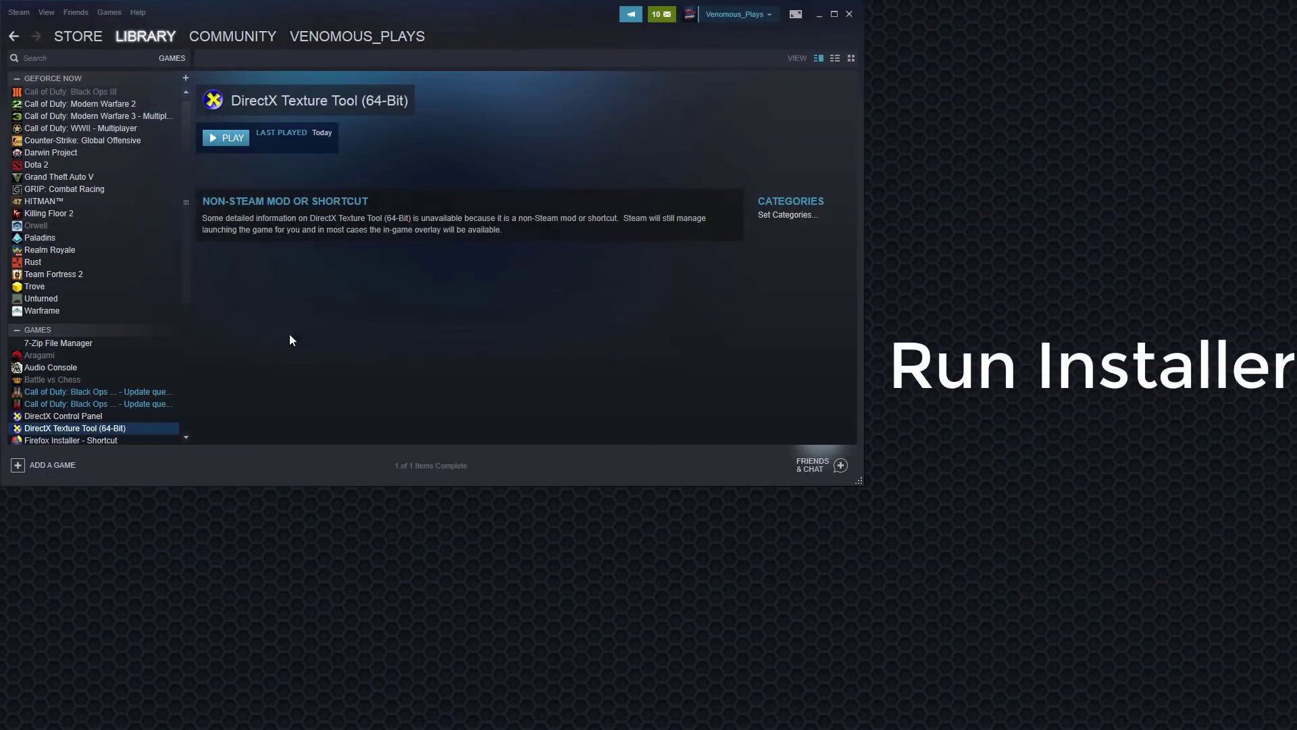
Step: Launch Firefox Installer - Shortcut from the Steam library
scroll(101, 382, down, 2)
click(85, 384)
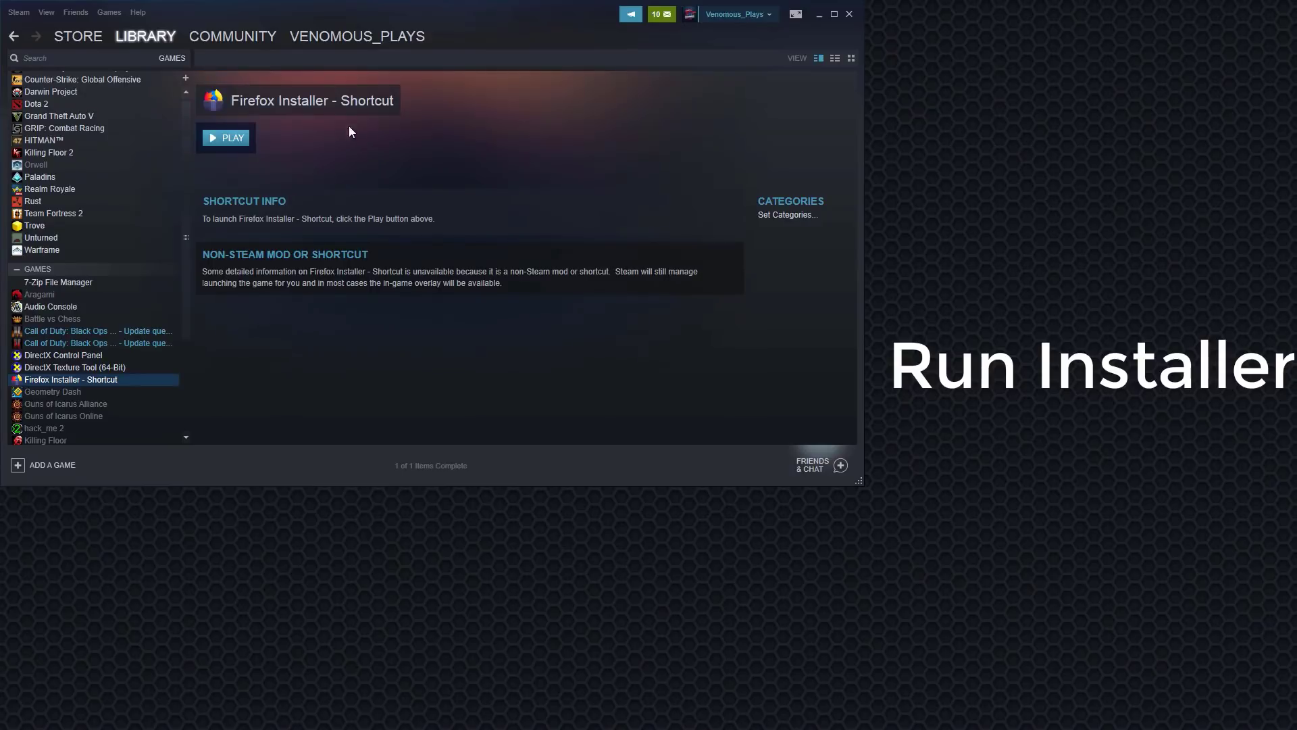
click(230, 139)
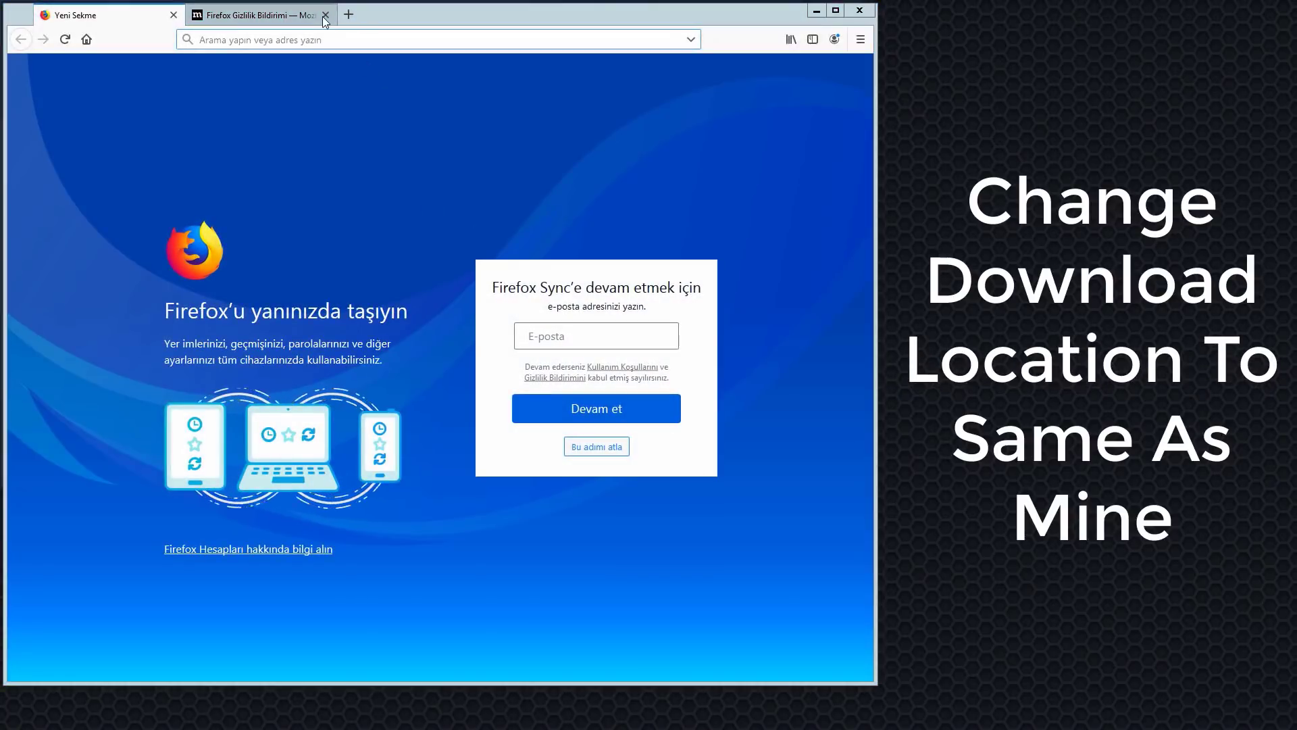
Step: Close the Firefox privacy notice tab and set the download folder to C:\Program Files (x86)\Rockstar Games in Firefox's options
click(325, 15)
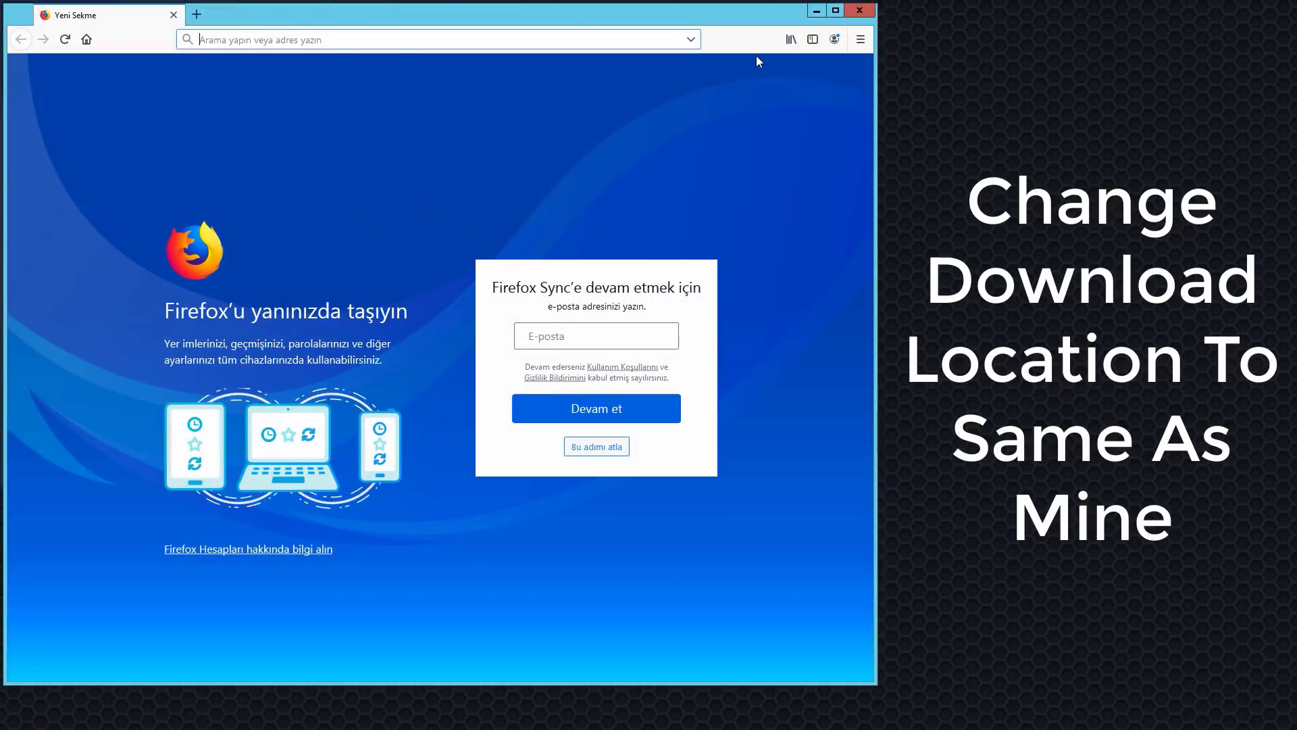
click(861, 40)
click(710, 272)
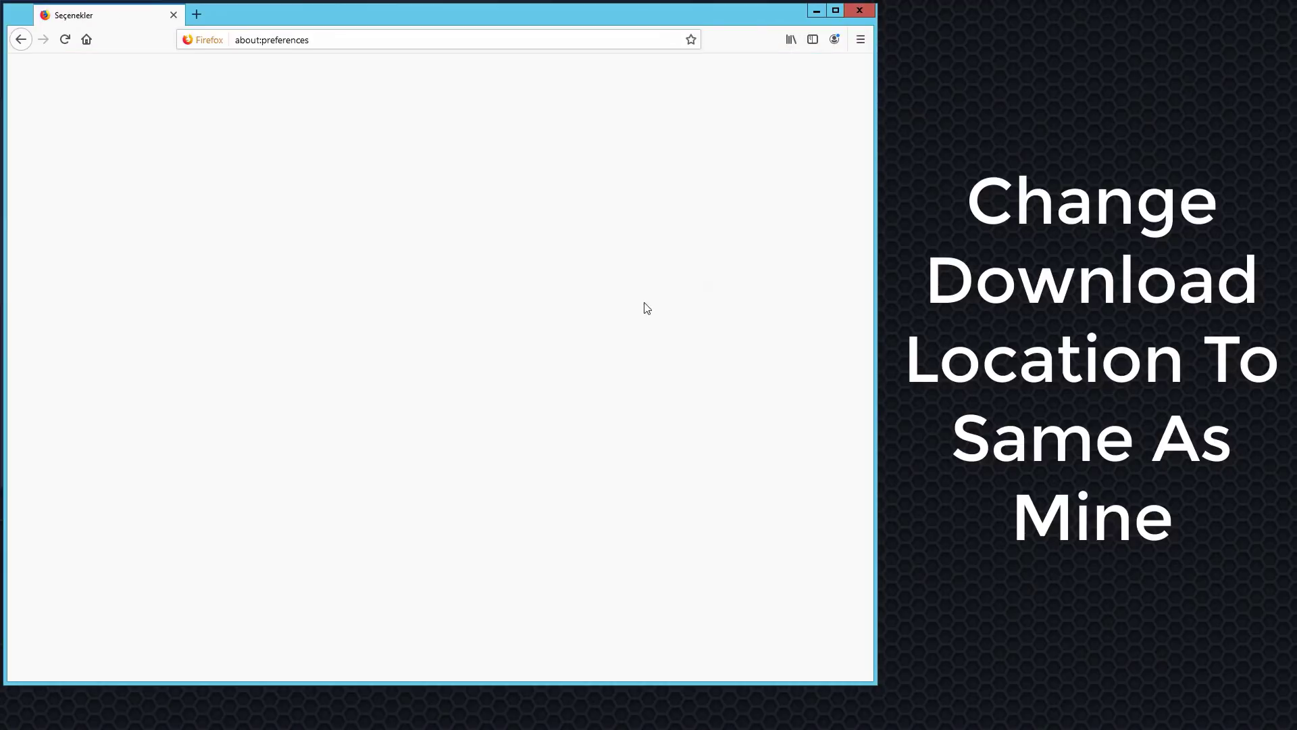
scroll(301, 319, down, 7)
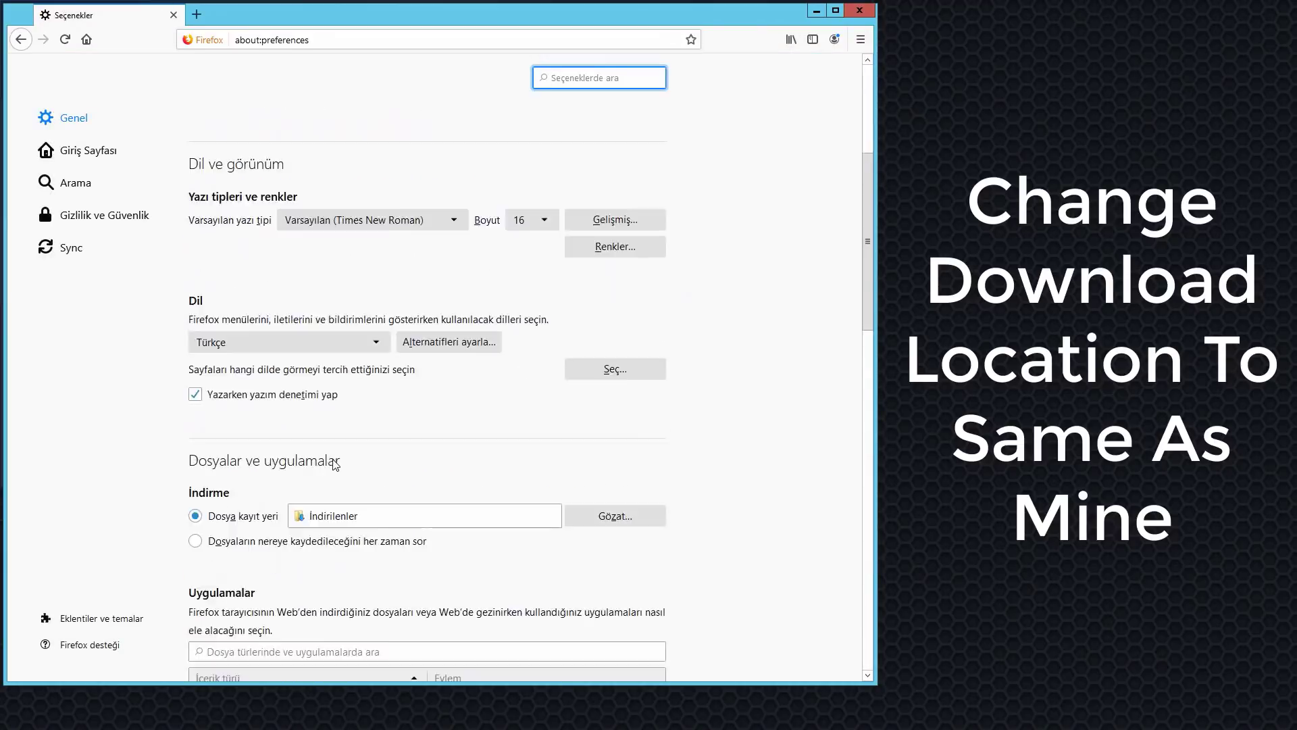
click(639, 316)
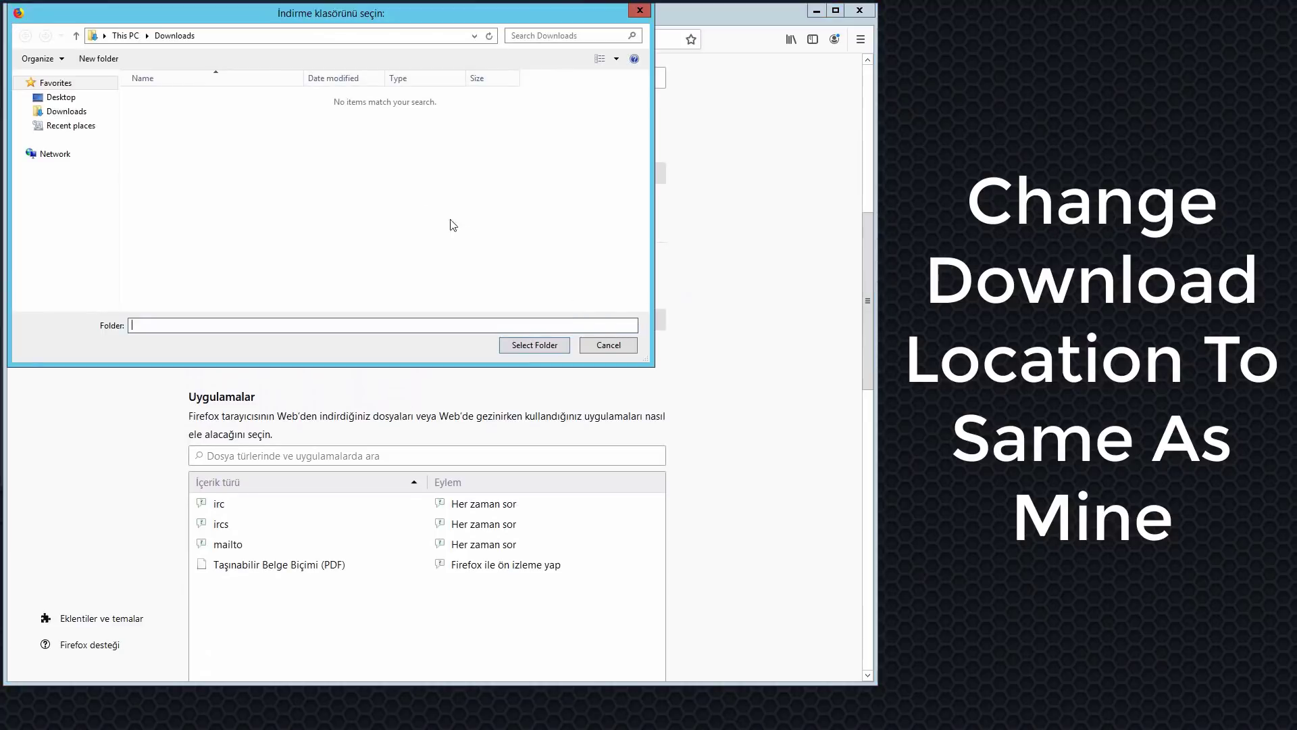
click(146, 36)
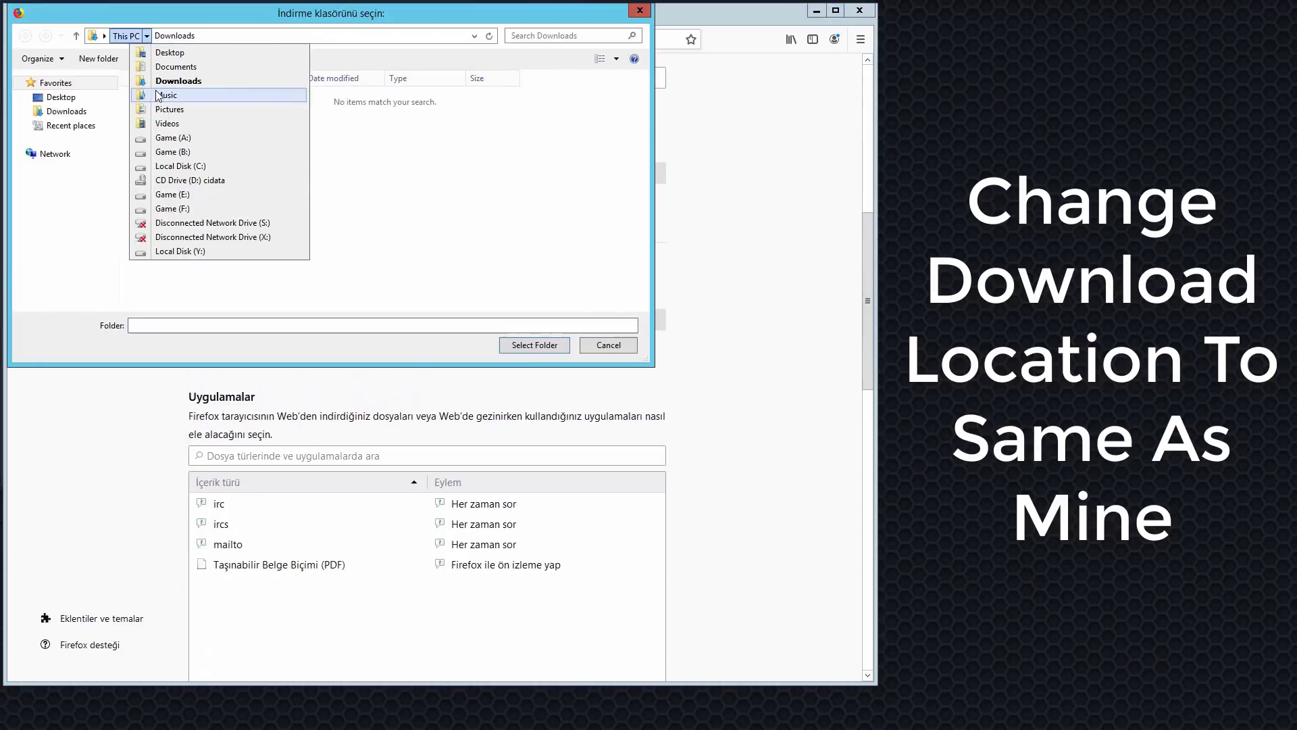
click(201, 166)
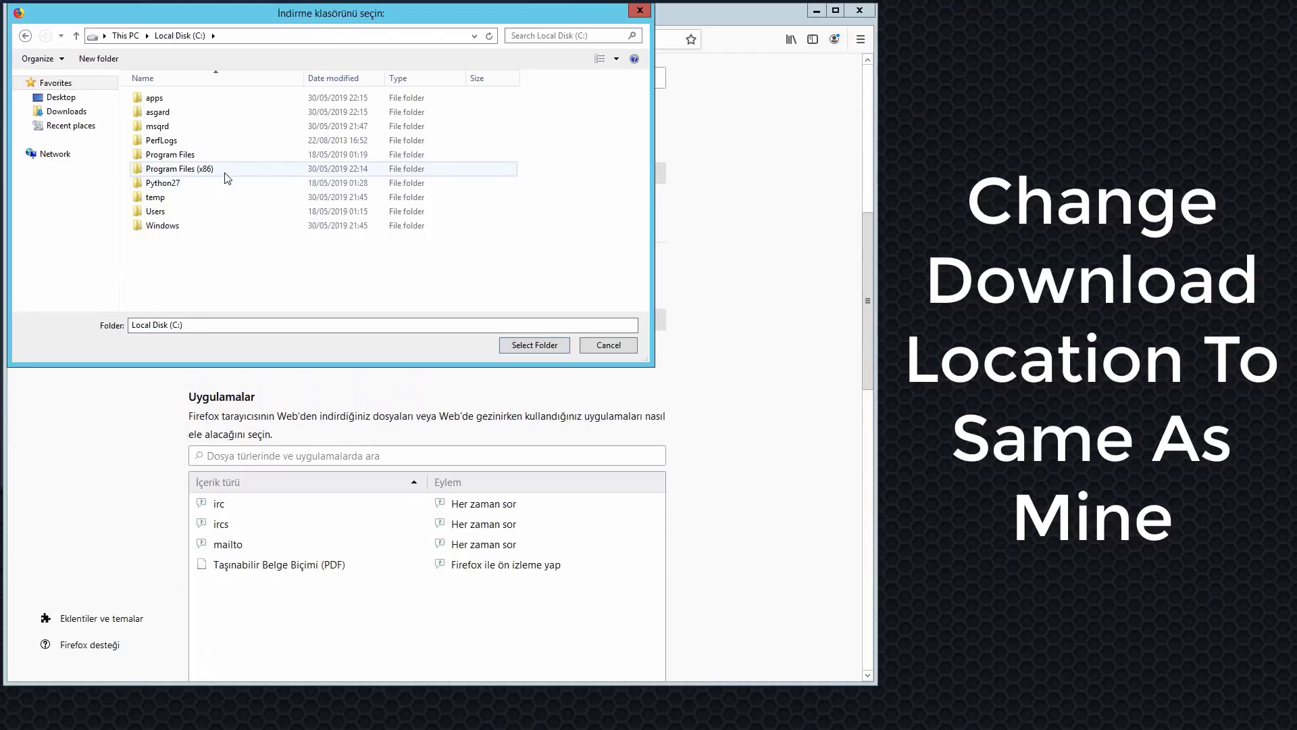
double_click(219, 169)
double_click(210, 256)
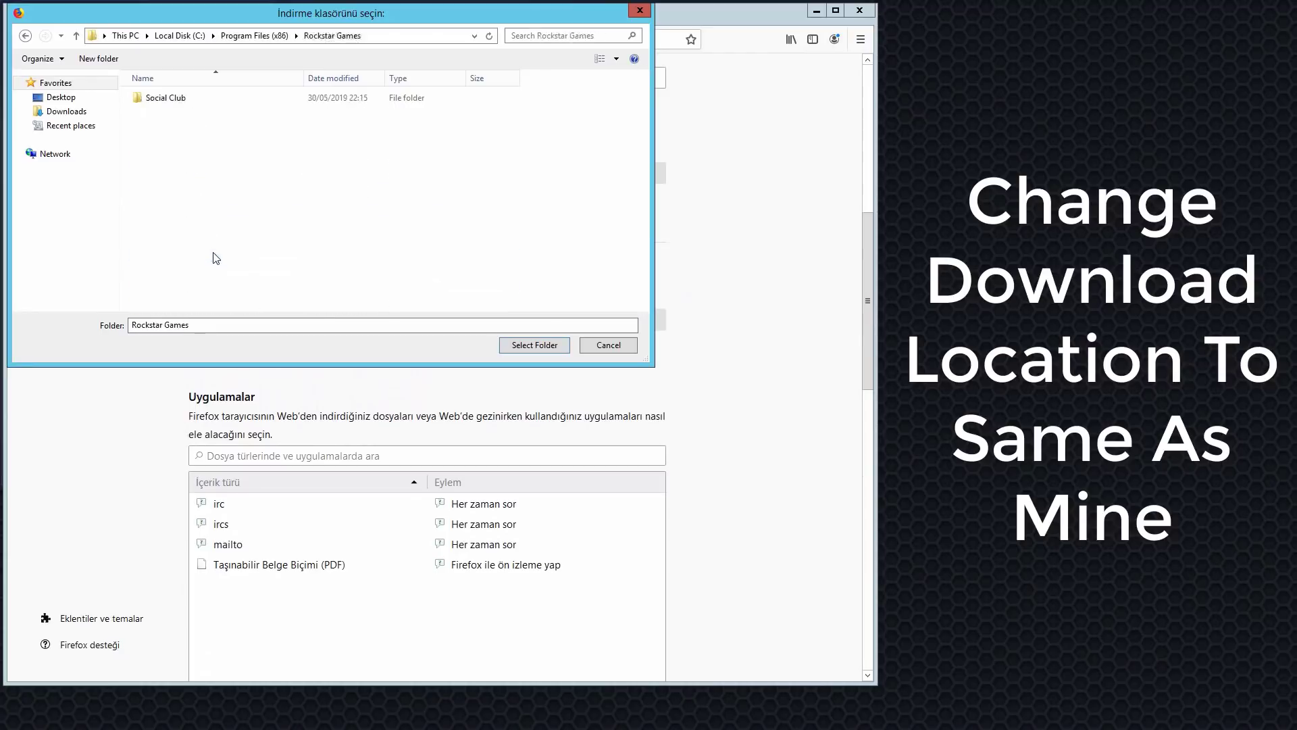
click(535, 345)
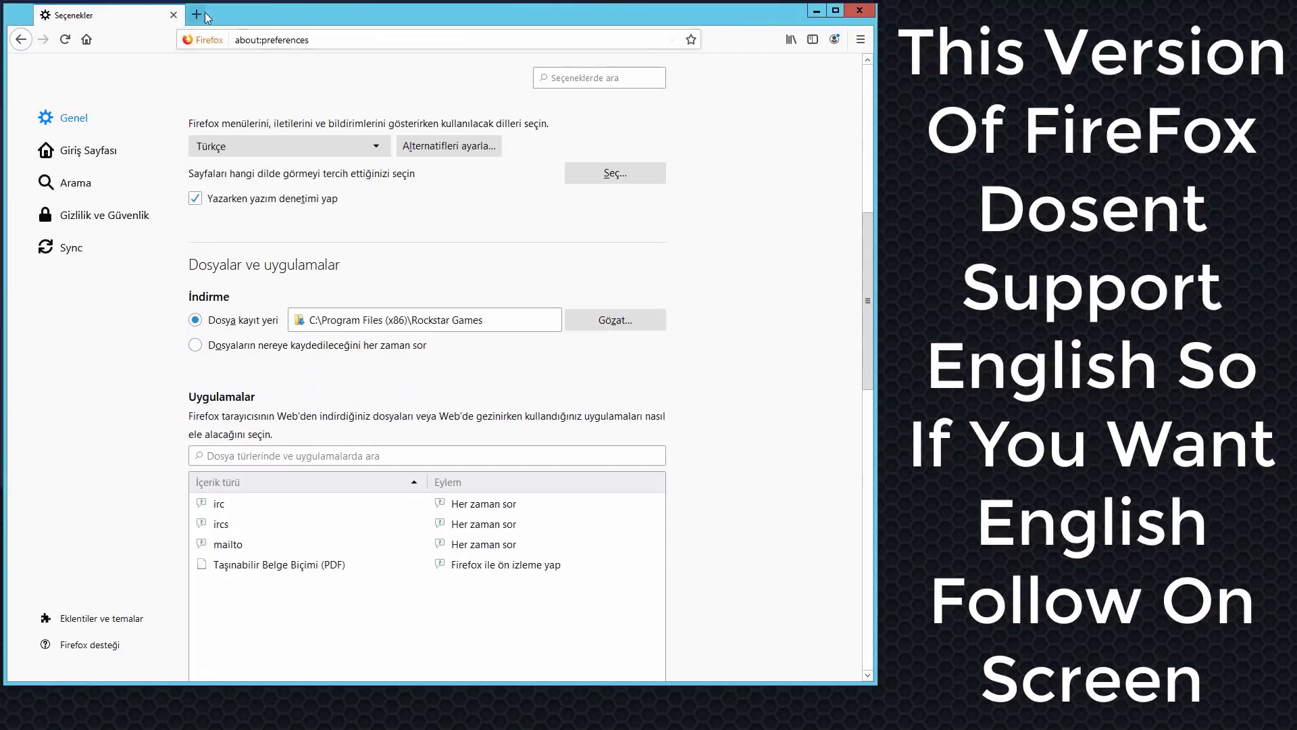
Step: Search Google for "firefox" in place of the options page
click(252, 38)
text(firefox)
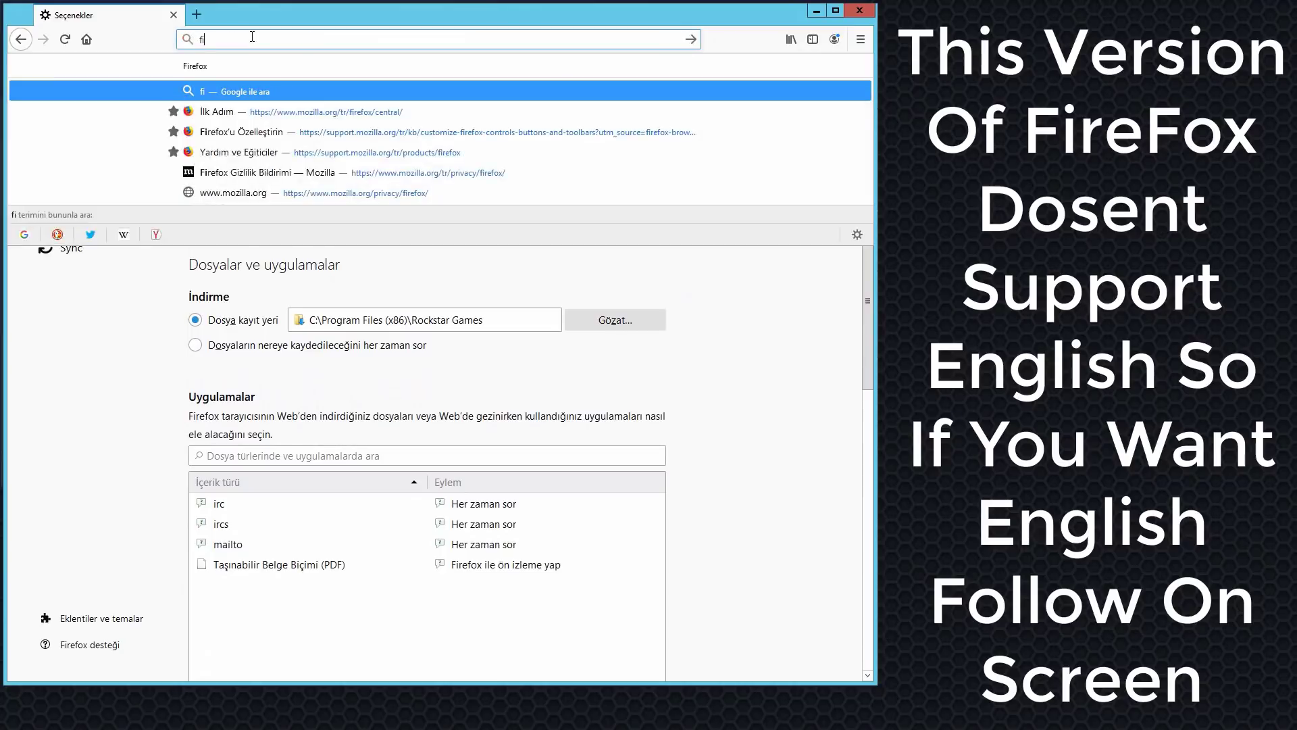
key(Return)
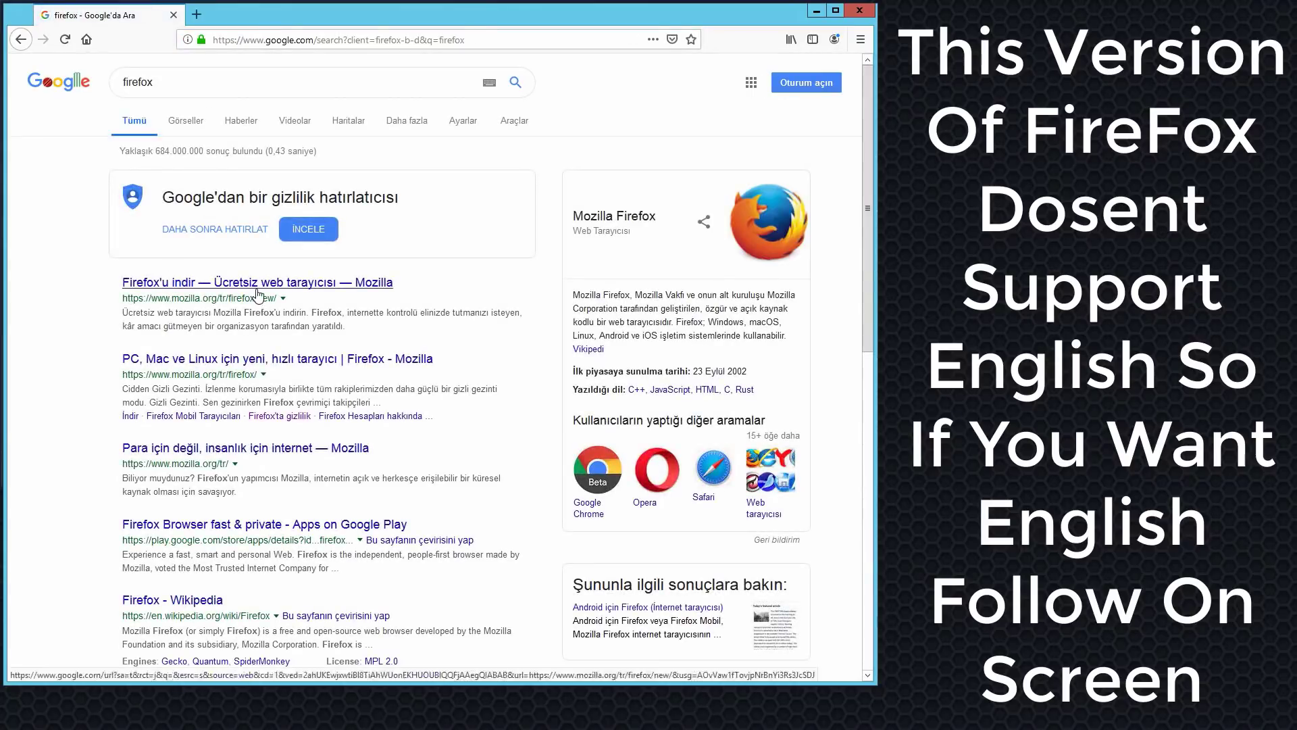
click(254, 284)
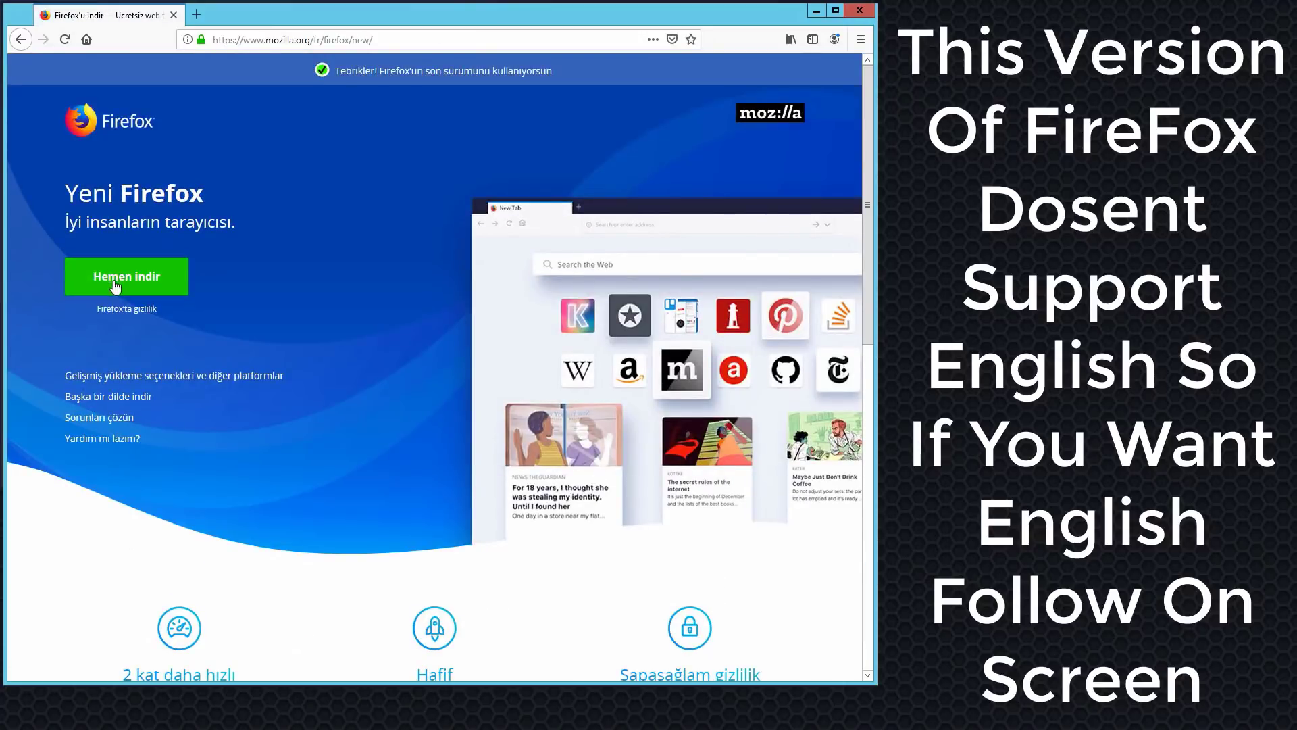
click(136, 277)
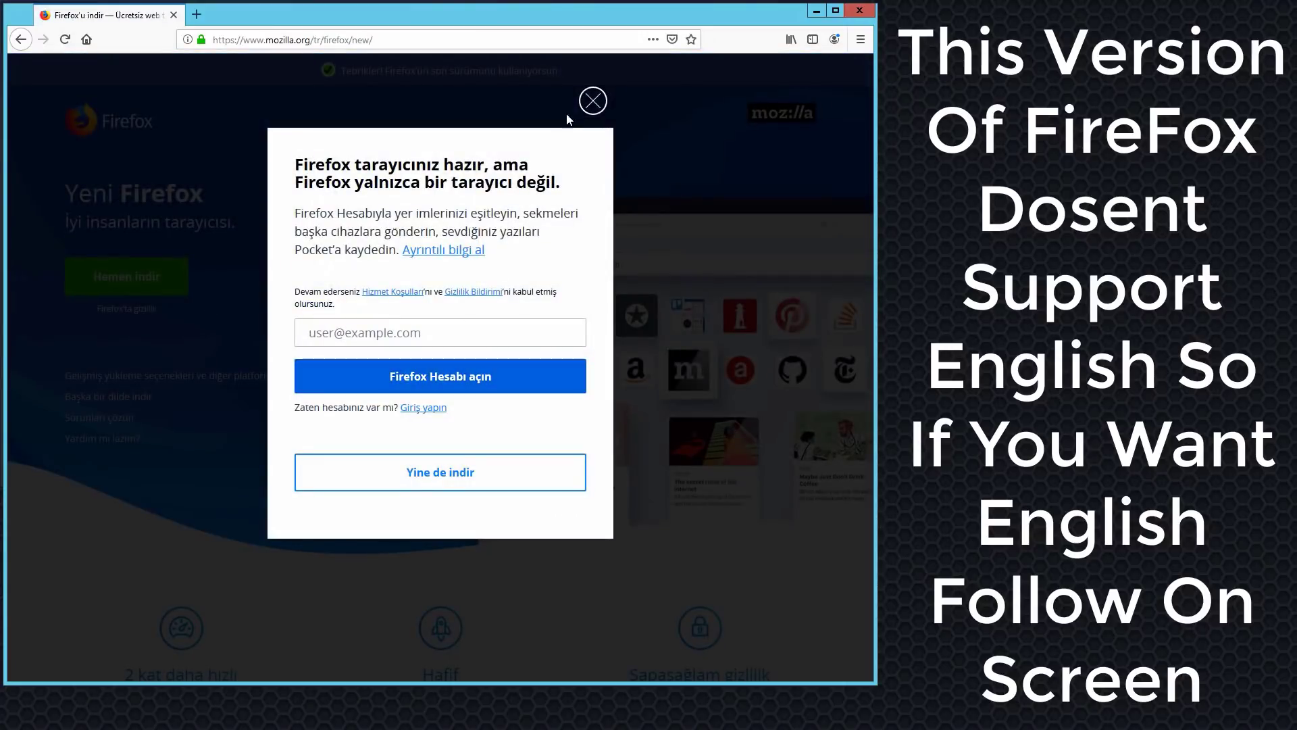
click(585, 103)
key(alt+Left)
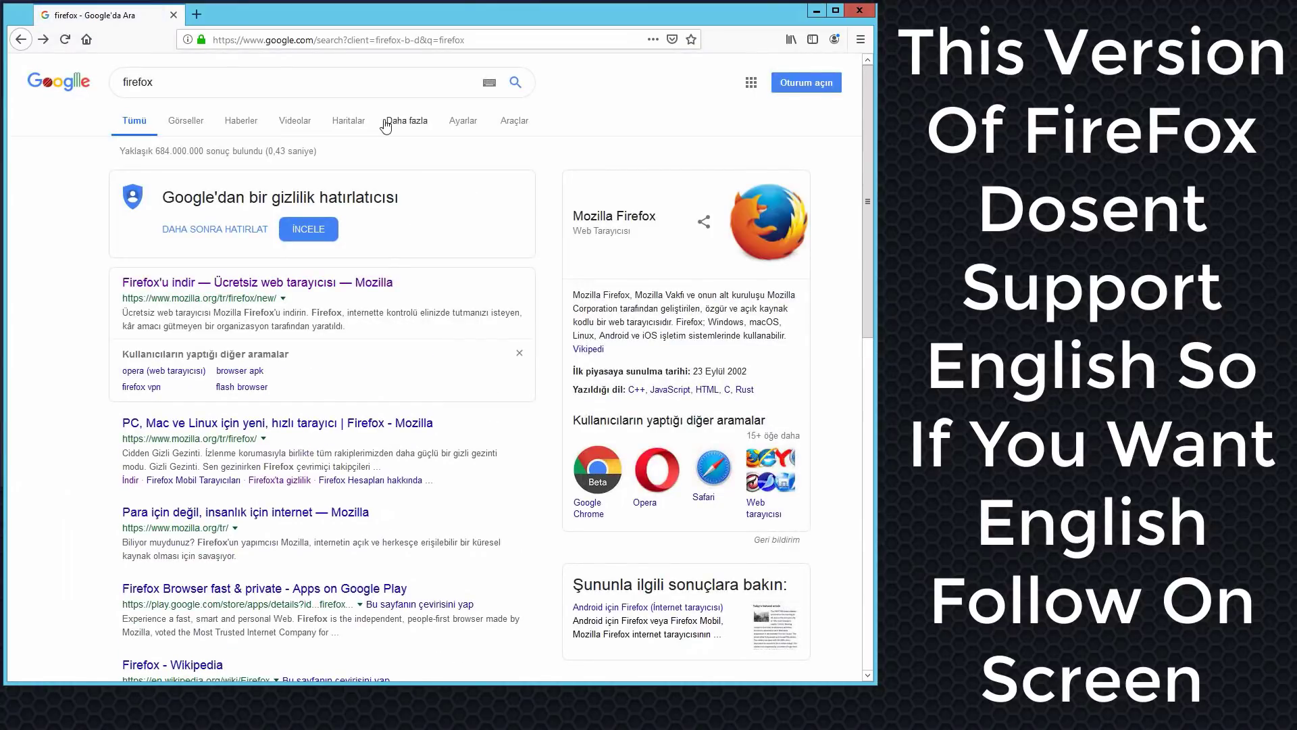
Step: Switch the Google home page to English and search for "firefox" again
click(86, 82)
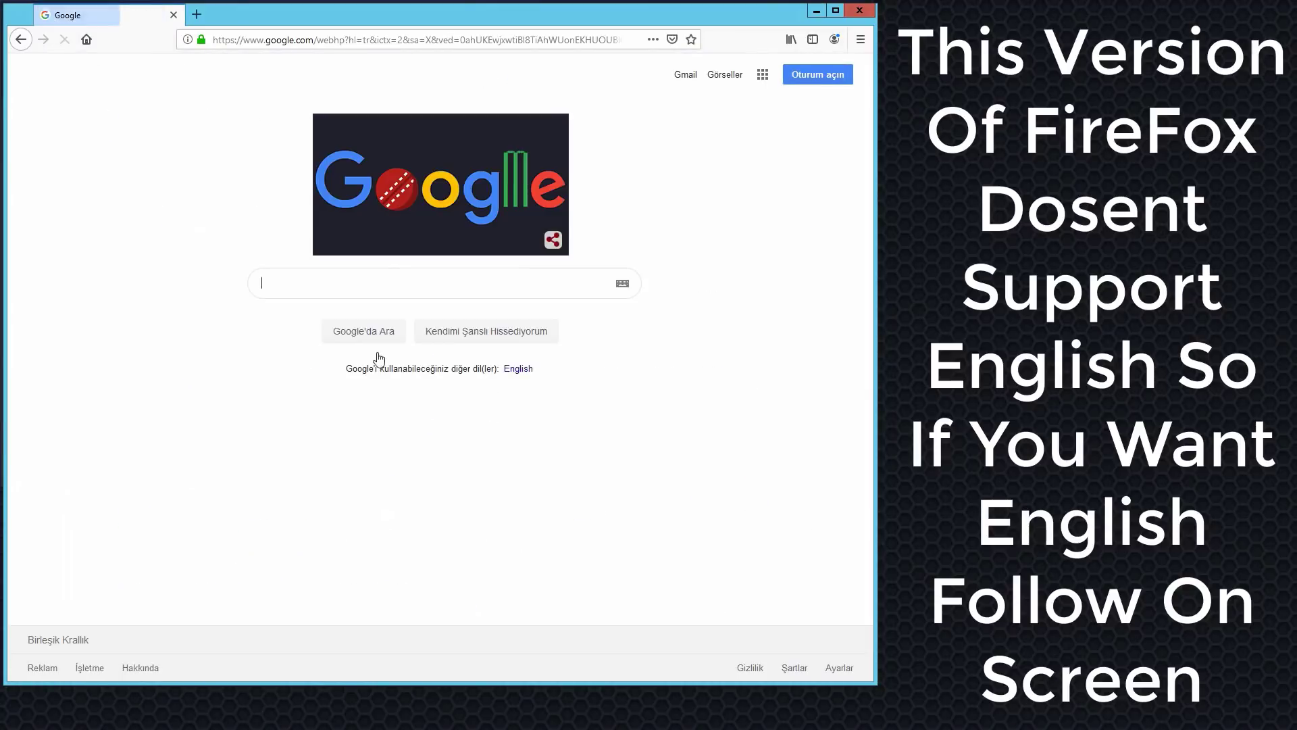
click(514, 368)
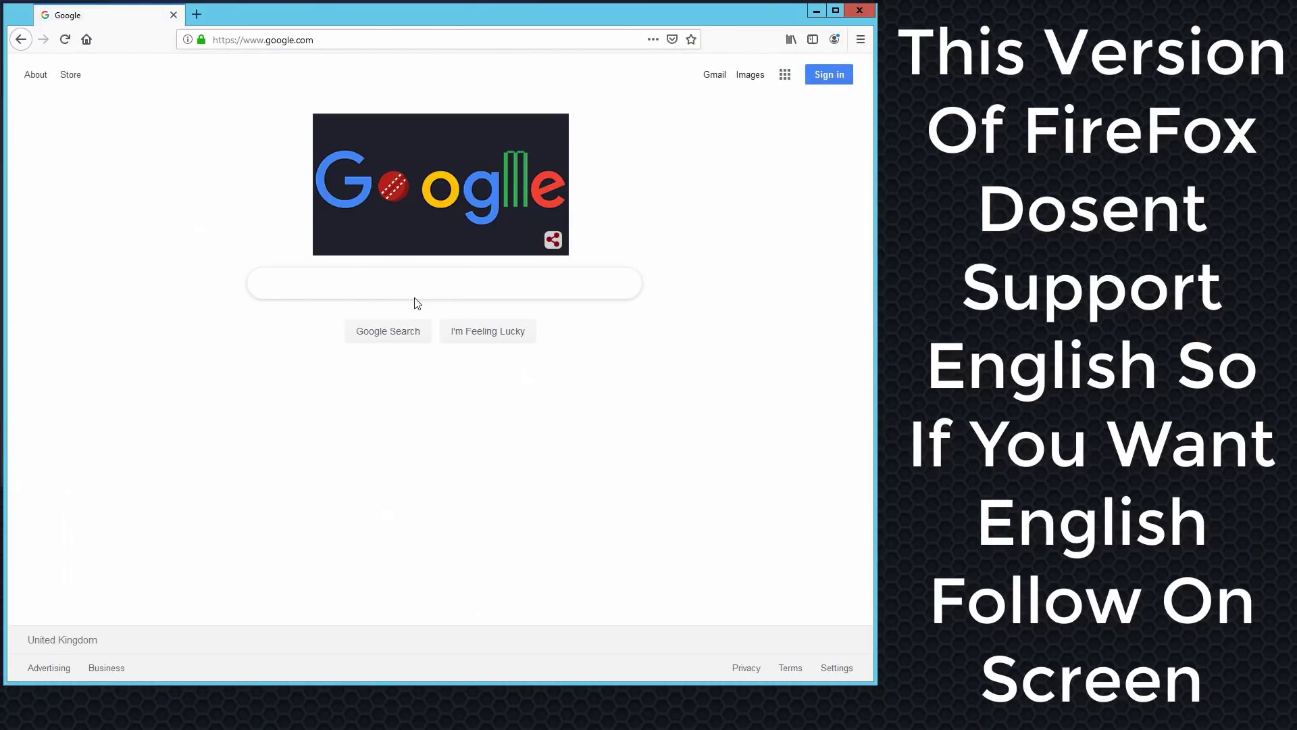
text(firefo)
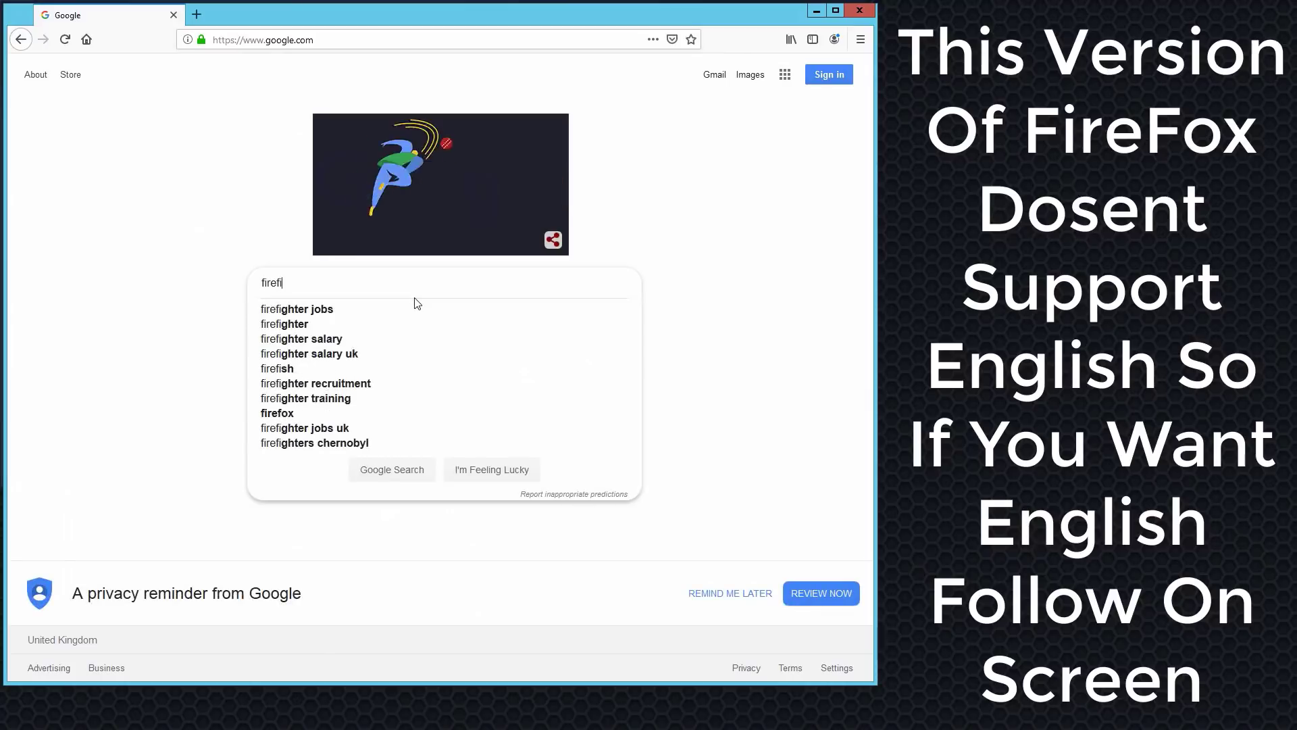
text(x)
key(Return)
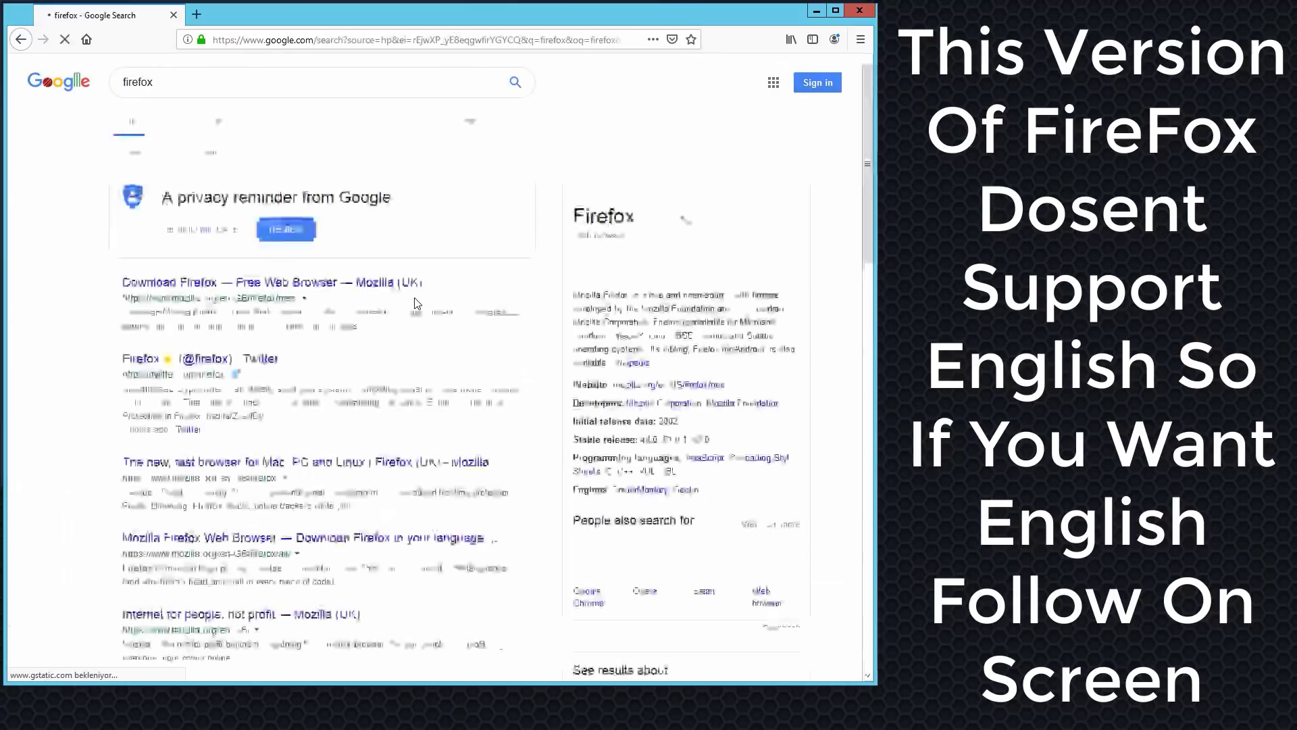
Step: Open Mozilla's UK Firefox download page, then download and save Firefox Installer.exe
click(372, 287)
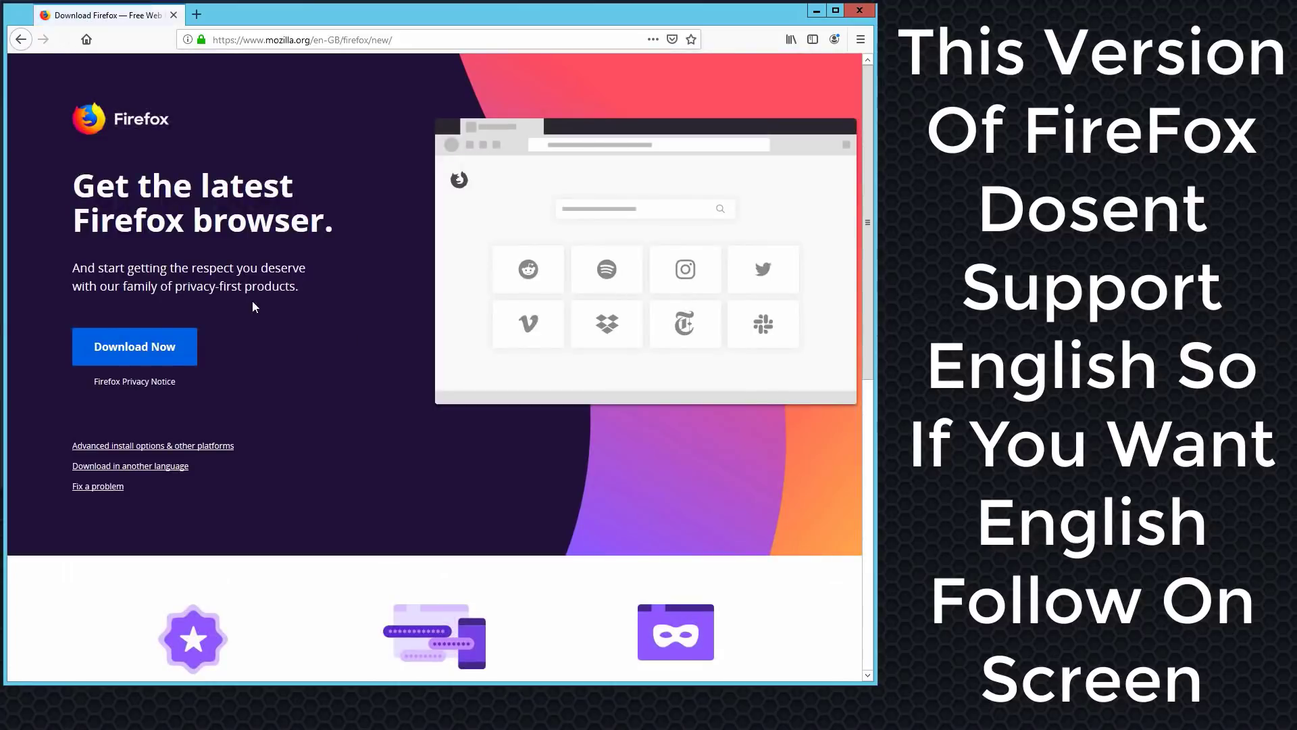
click(192, 337)
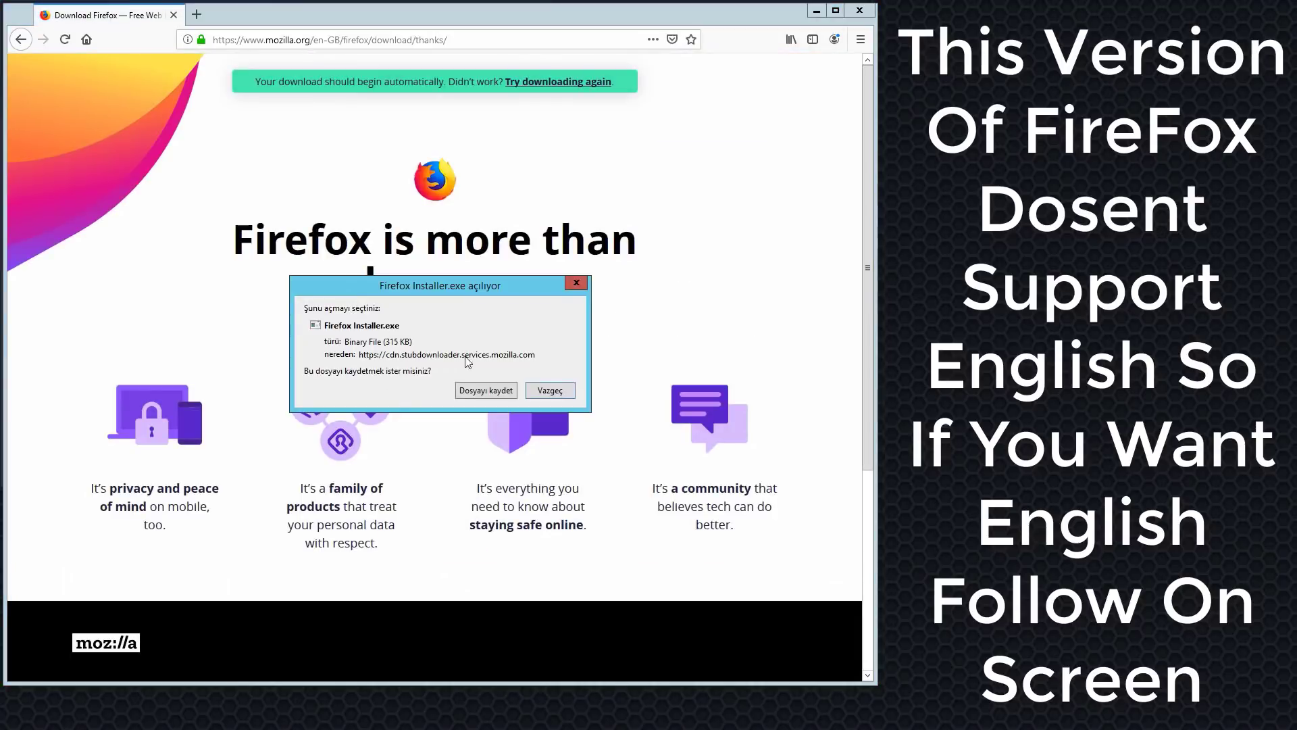
click(512, 391)
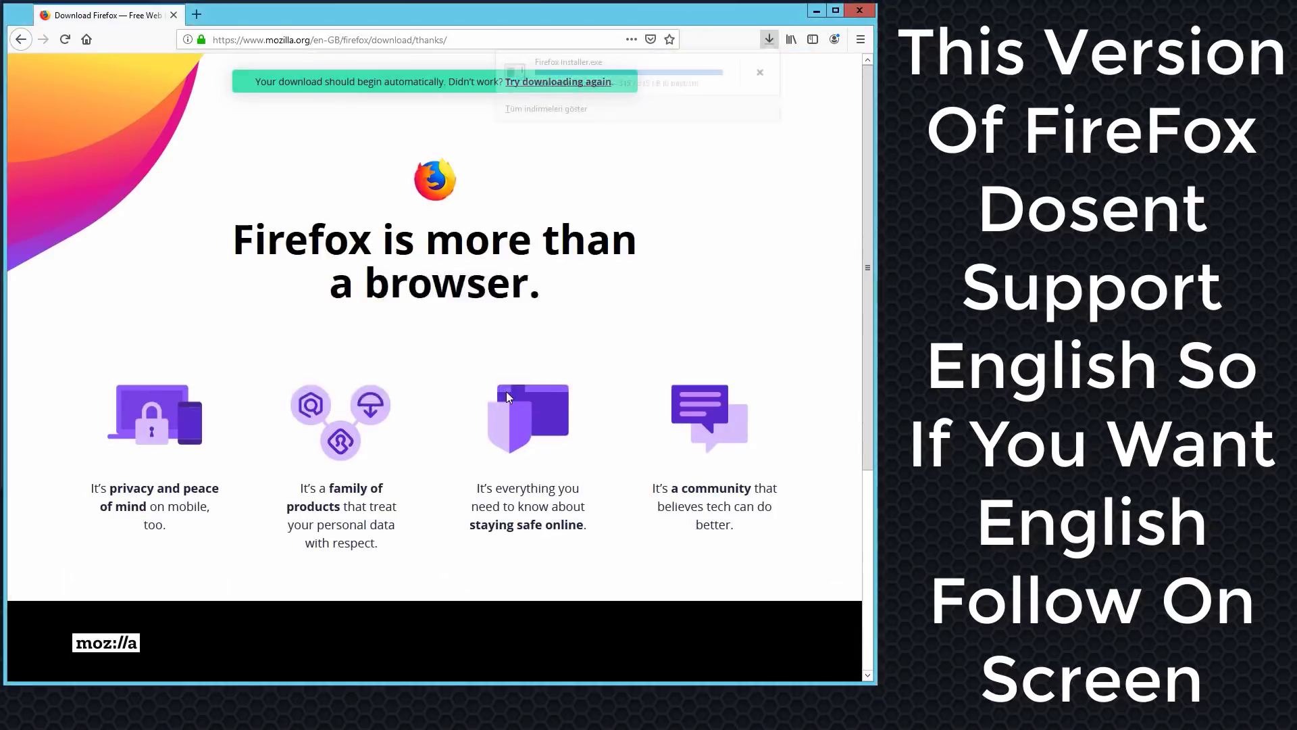
Step: Run the downloaded Firefox Installer.exe, re-install Firefox, and finish the Import Wizard
click(736, 75)
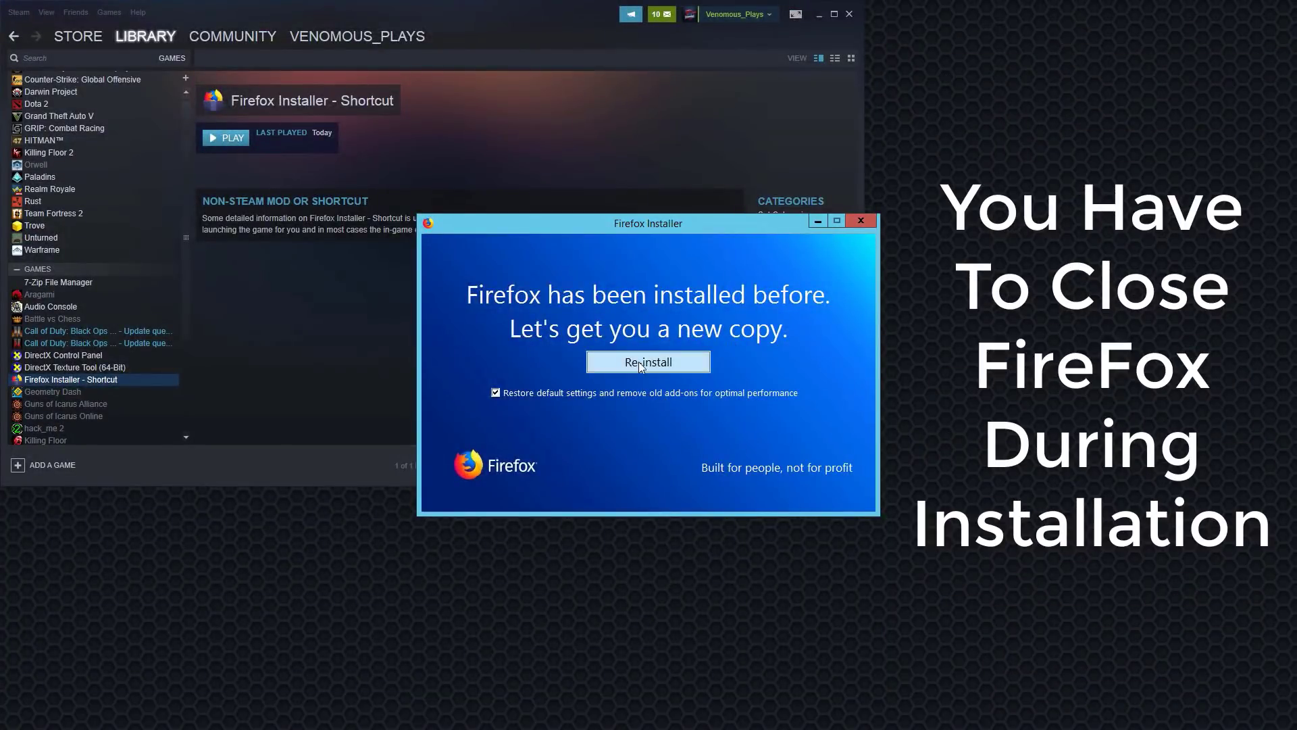
click(639, 362)
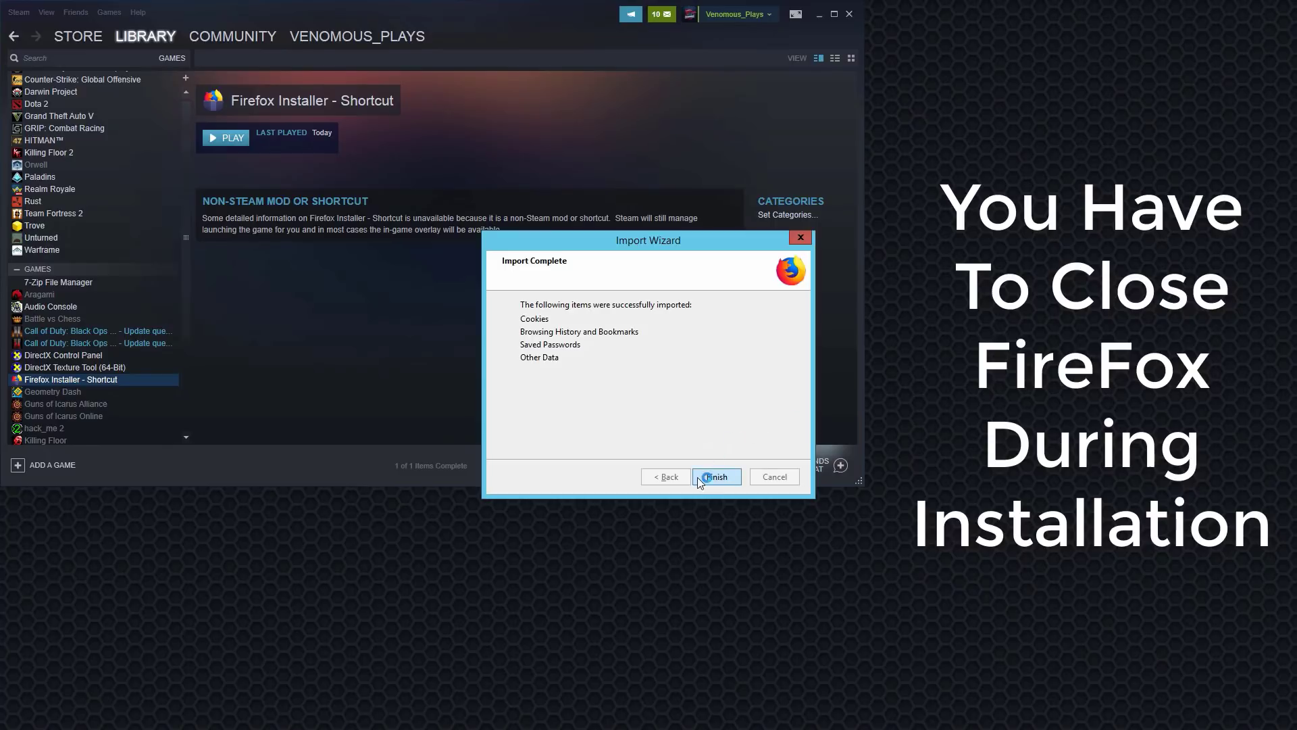
click(698, 478)
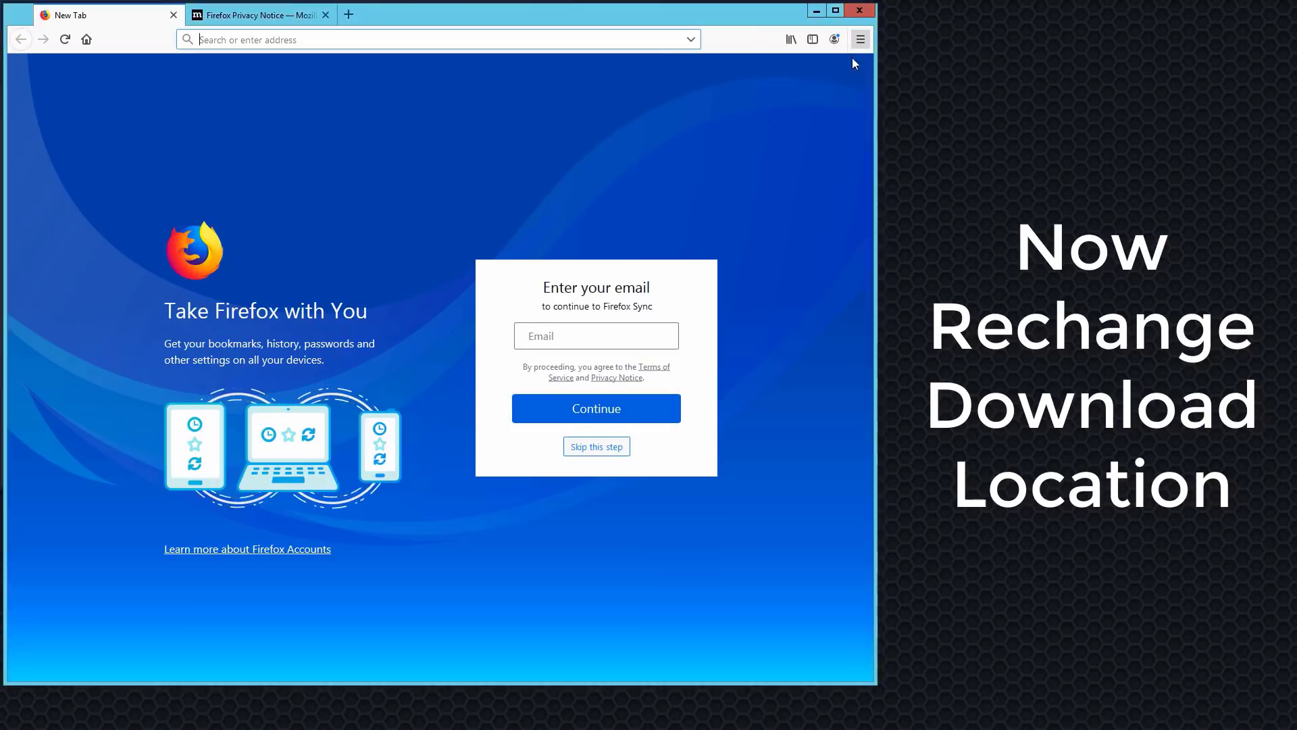
Step: Set the download folder of the re-installed Firefox to C:\Program Files (x86)\Rockstar Games in its options
click(860, 39)
click(755, 270)
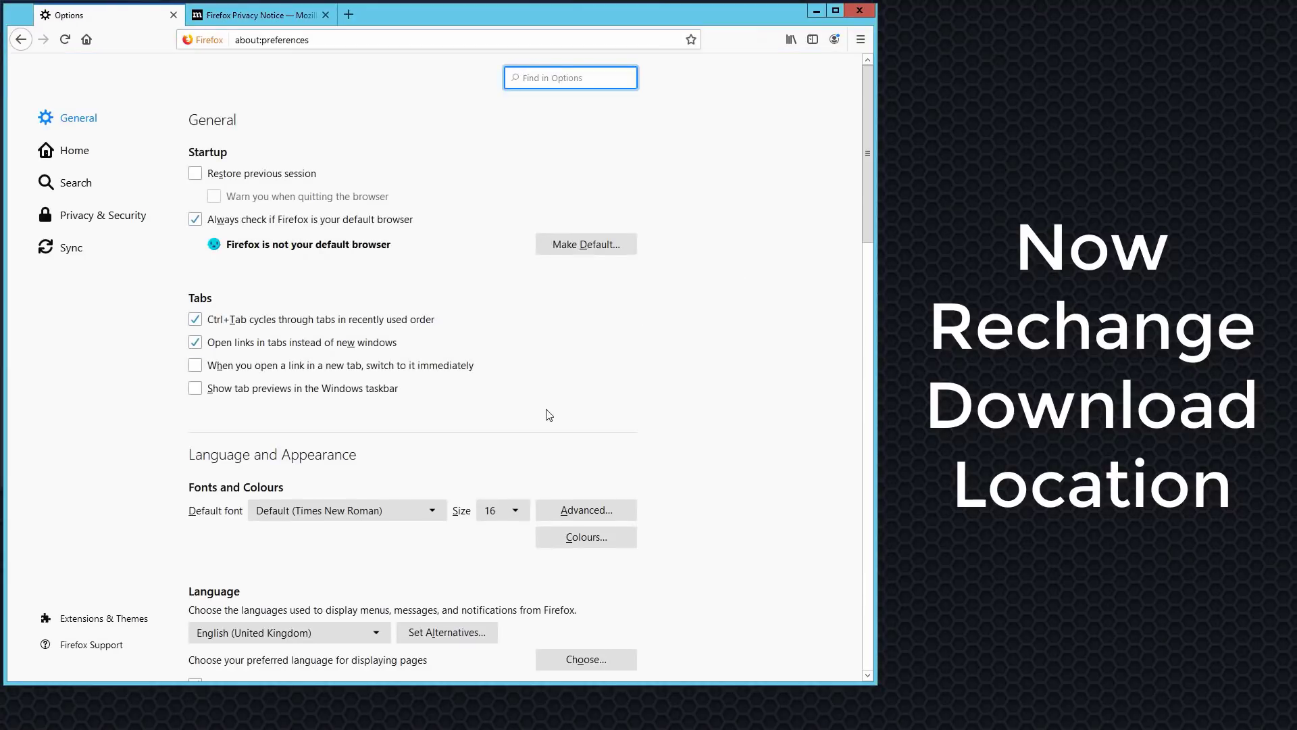
scroll(545, 414, down, 6)
click(597, 401)
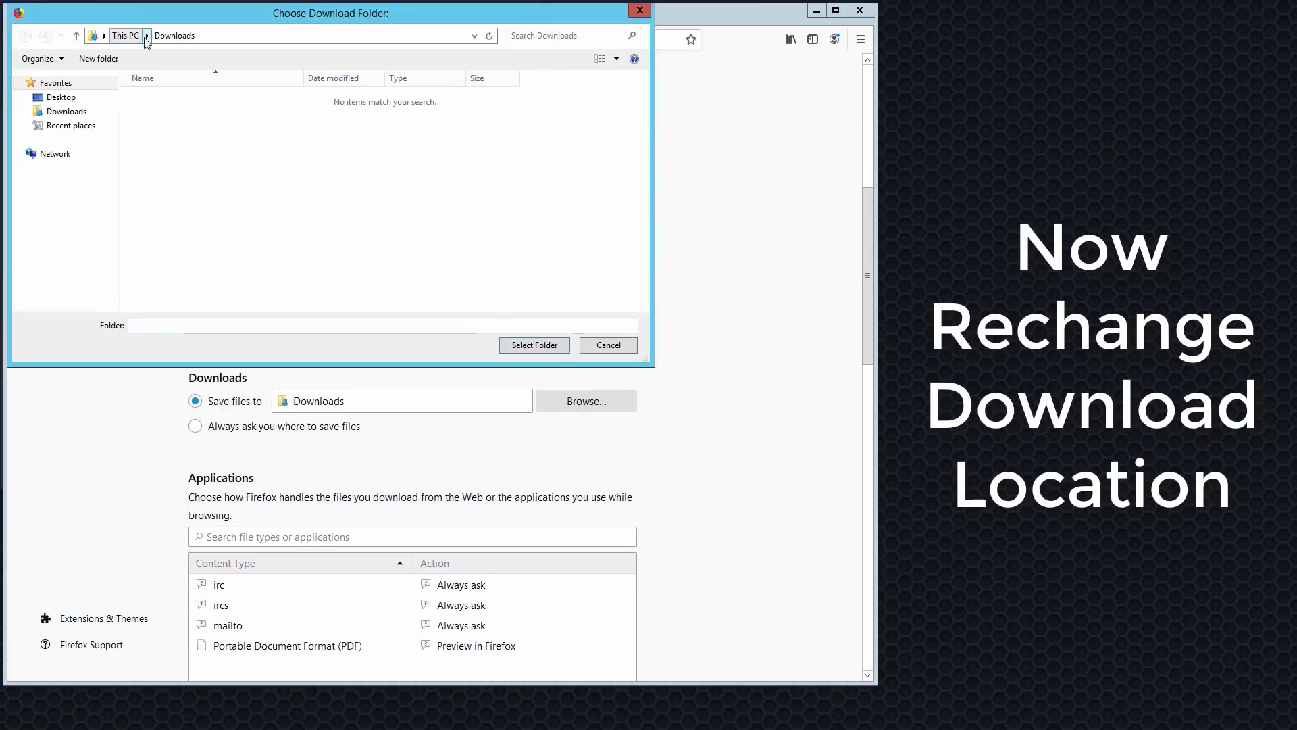
click(147, 41)
click(201, 168)
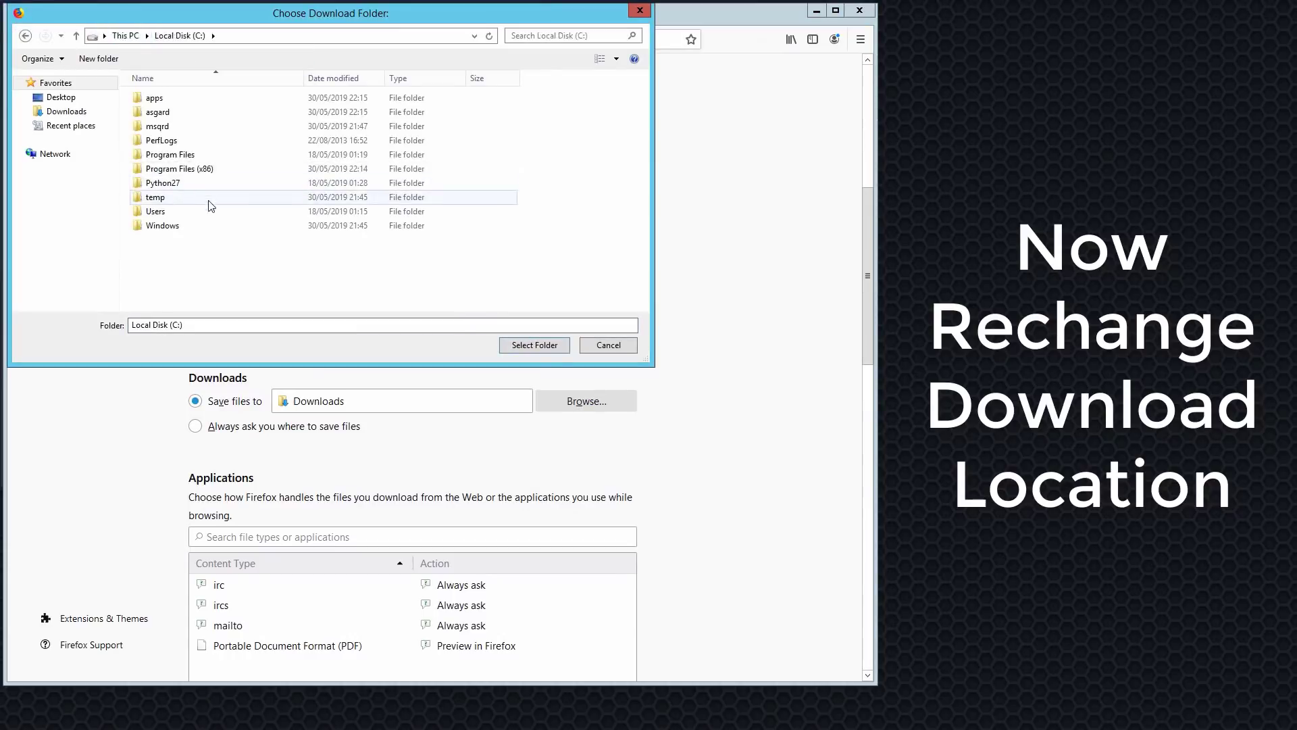
double_click(206, 169)
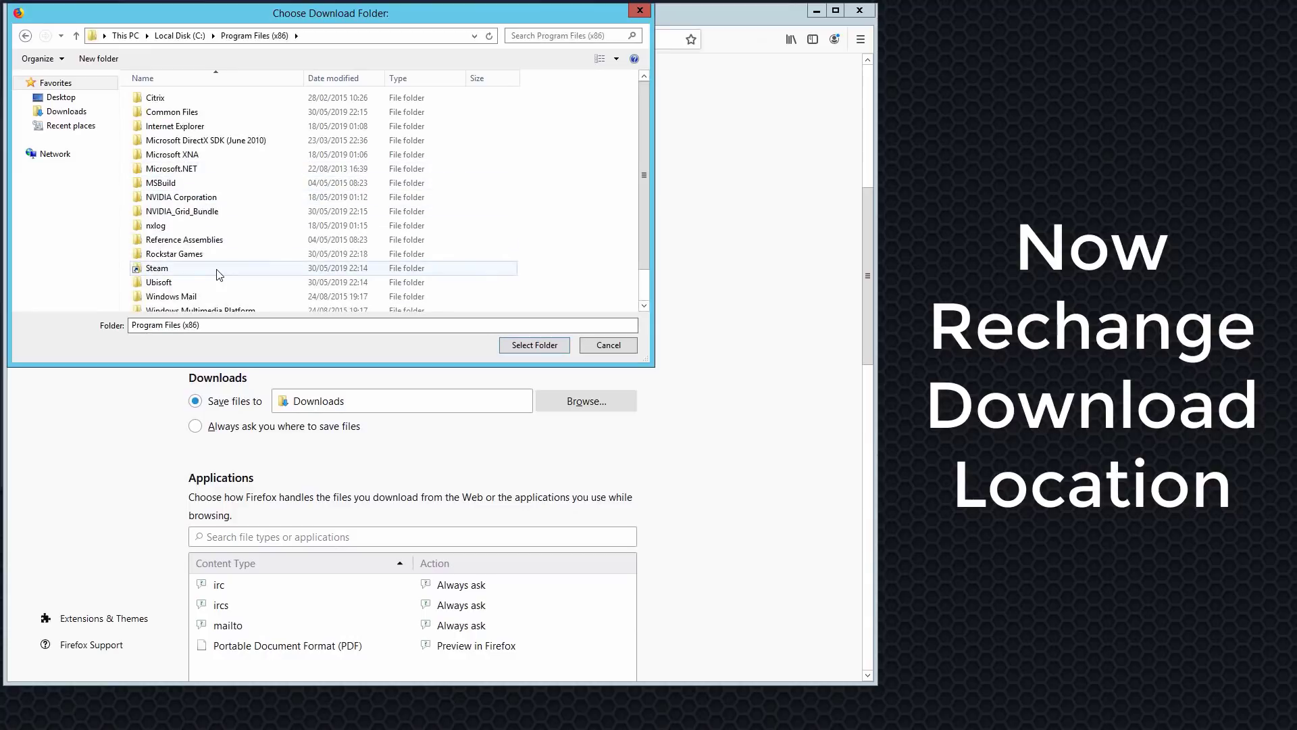
double_click(217, 254)
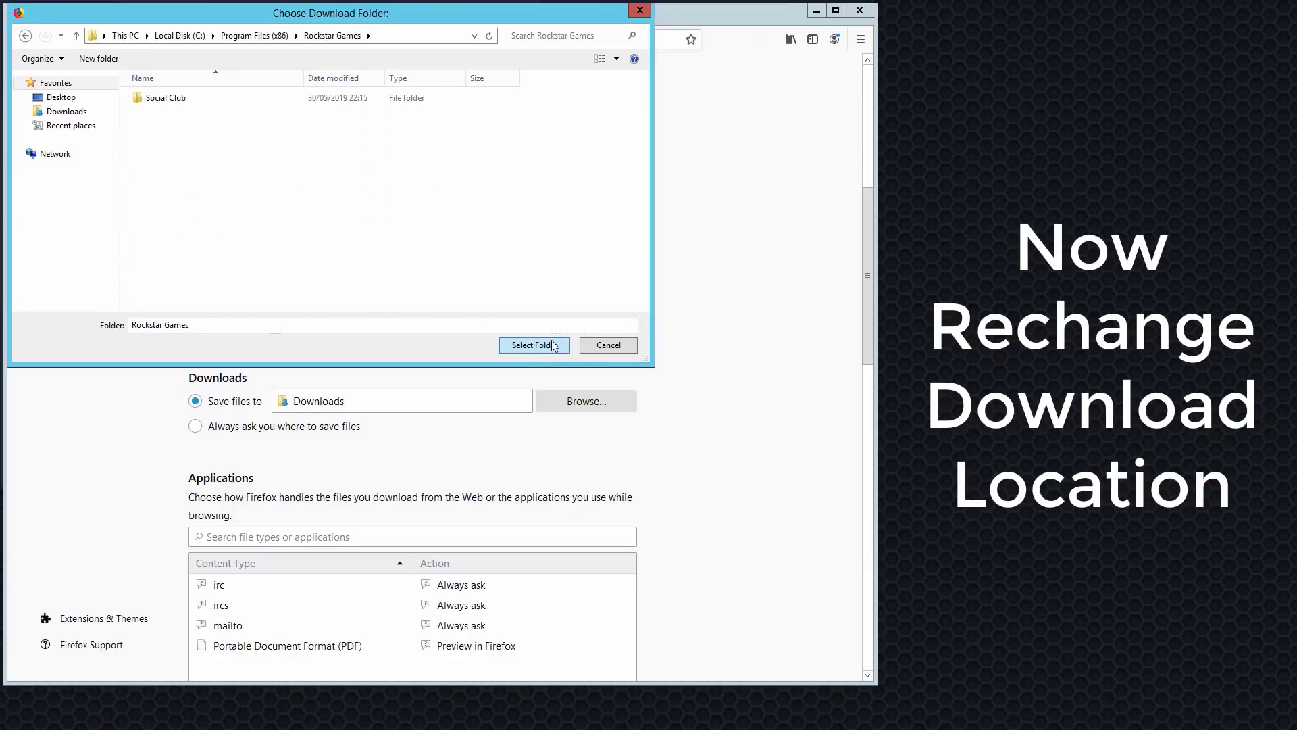
click(534, 346)
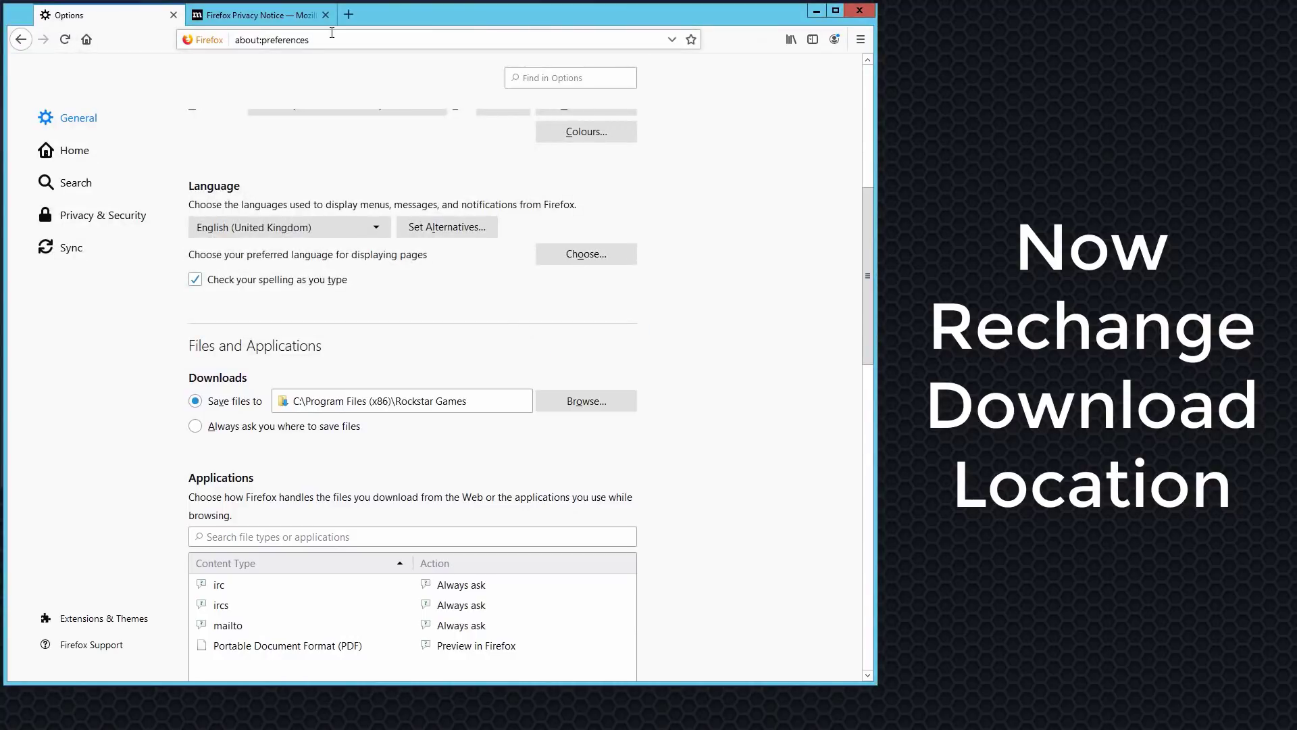
Step: Close the Options tab and go to google.com in the remaining privacy notice tab
click(173, 15)
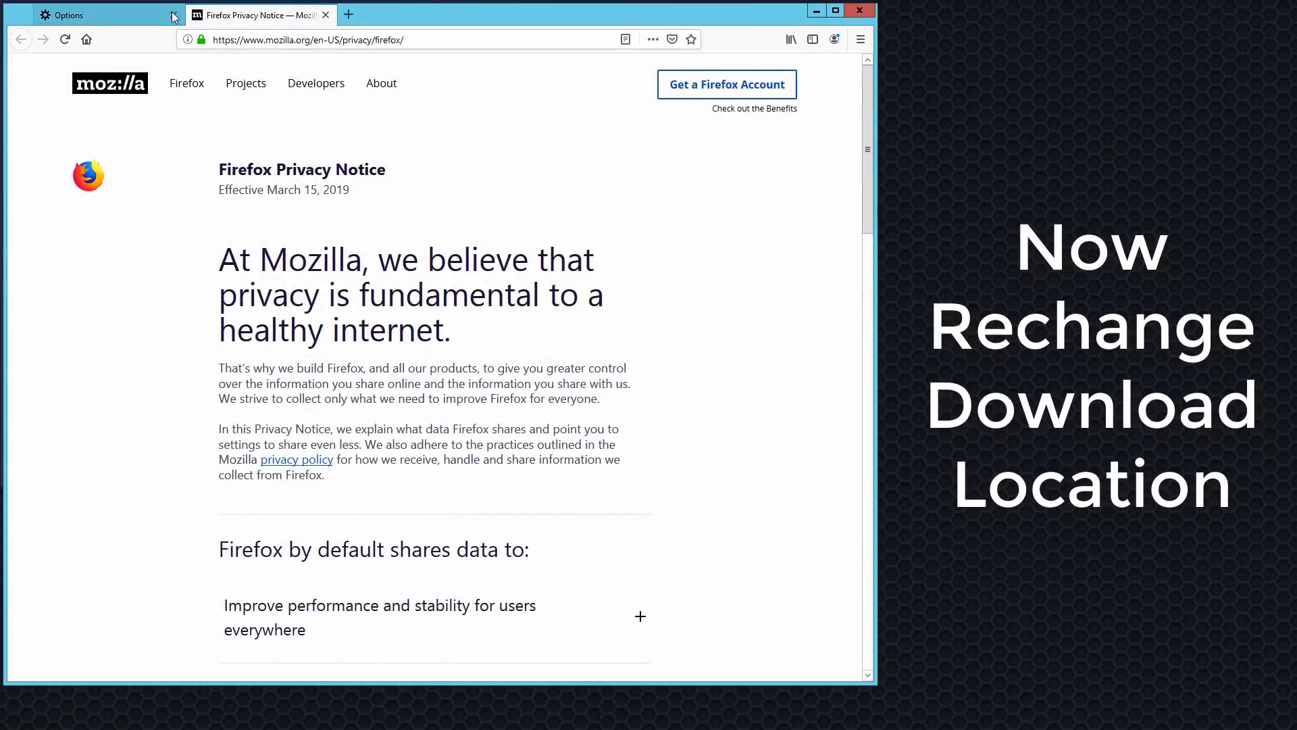
click(230, 40)
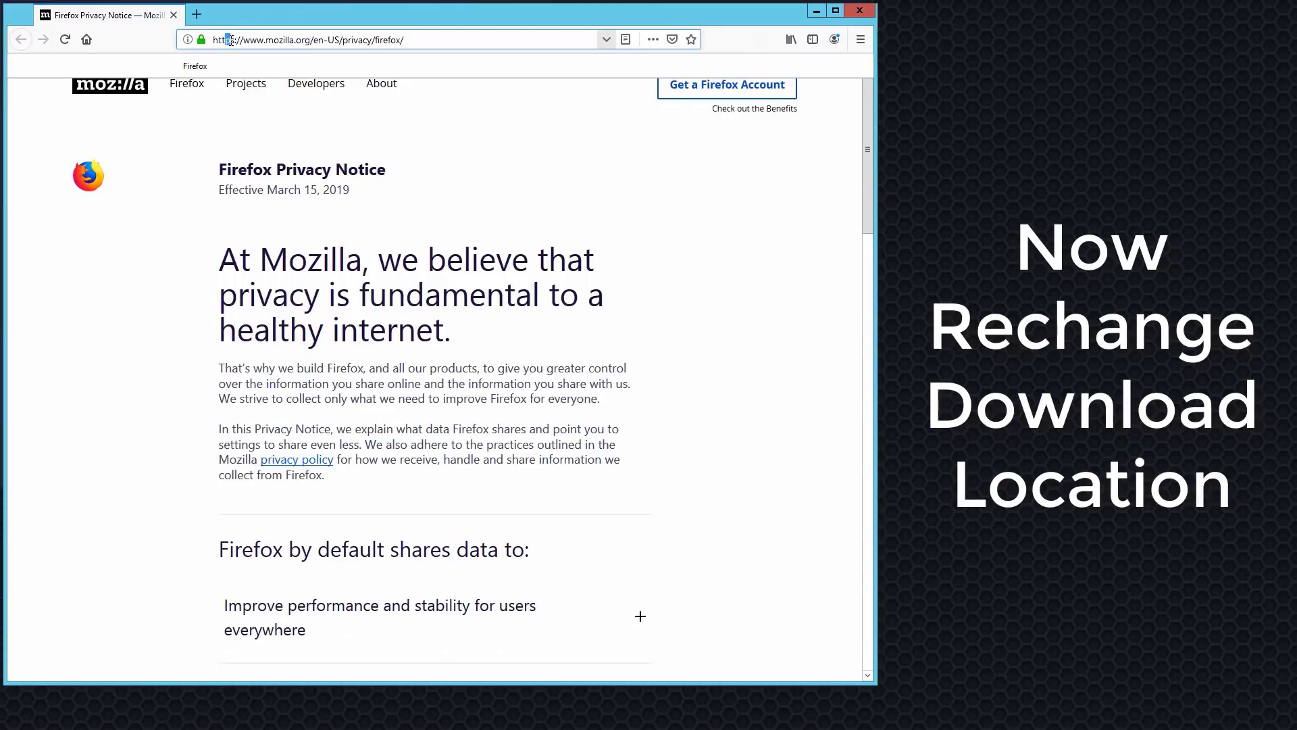
text(GOOG)
key(ctrl+a)
key(BackSpace)
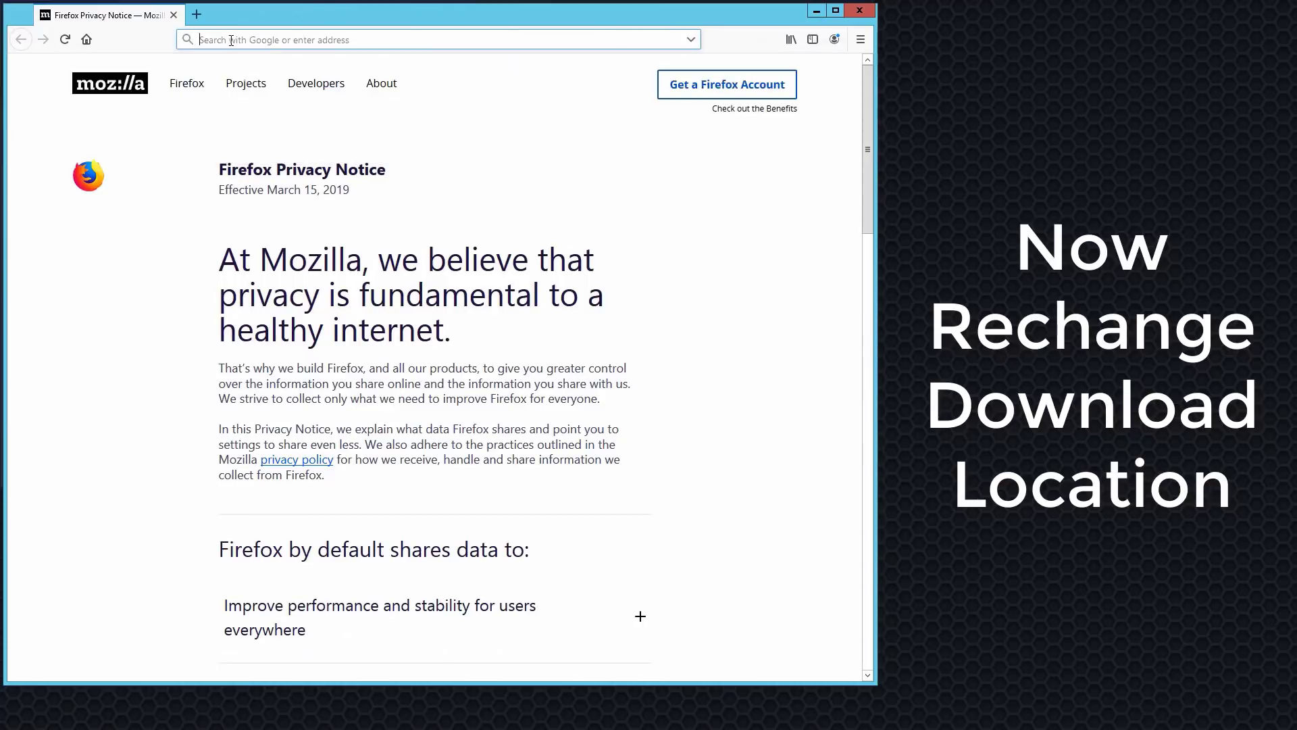
text(google.com)
key(Return)
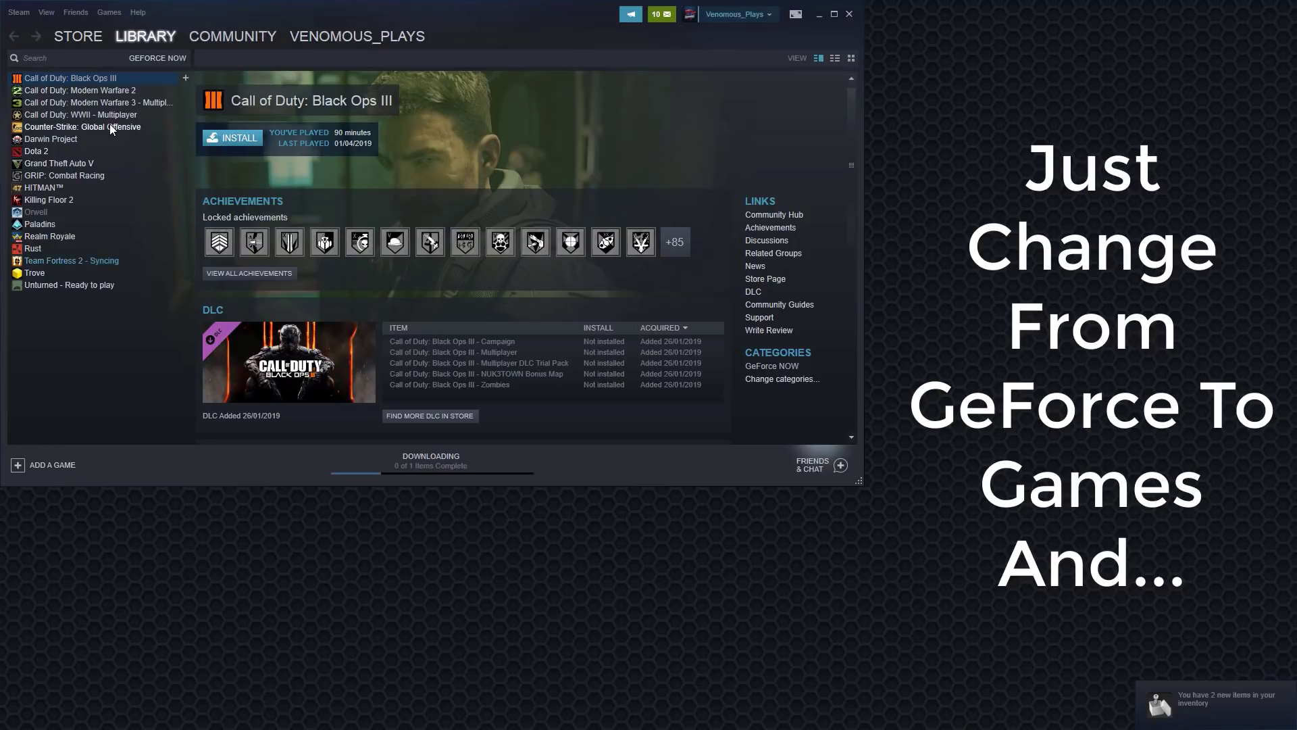
Step: In Steam, switch the library filter from GeForce NOW to Games and check the download status of the Unturned workshop content
mouse_move(158, 55)
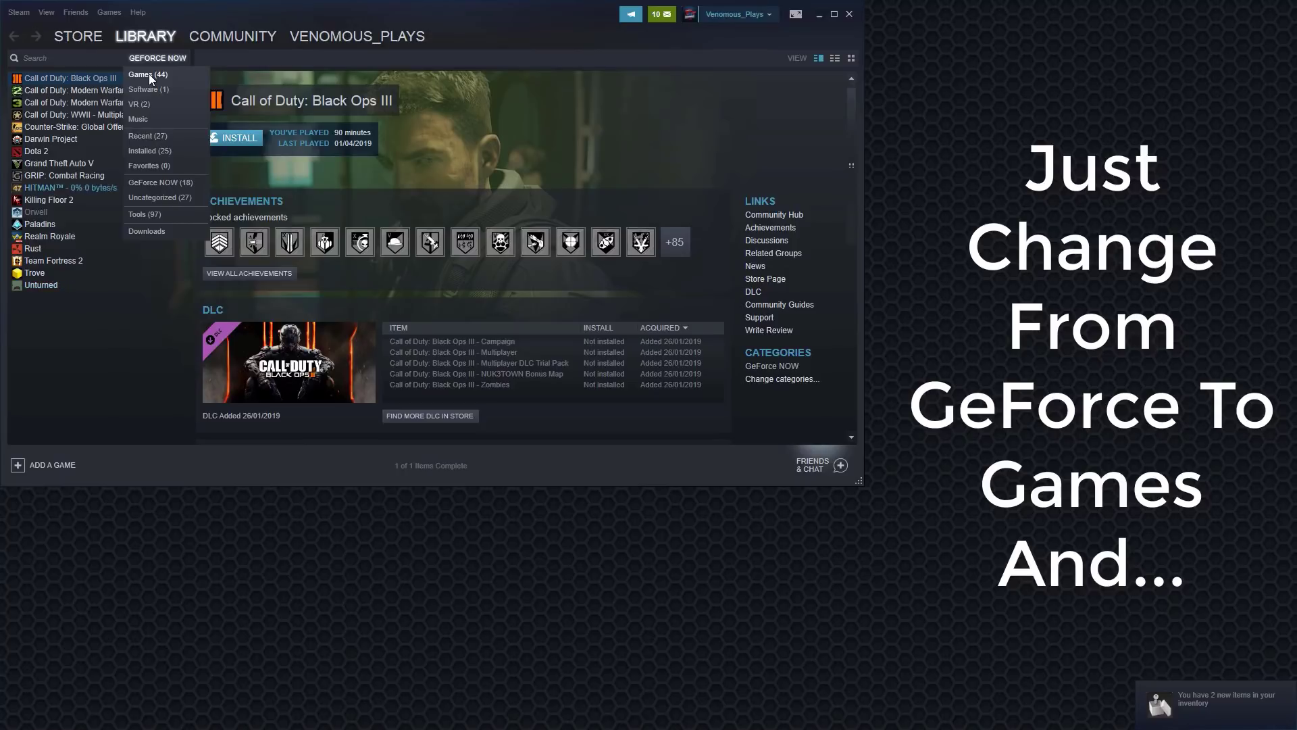
click(149, 74)
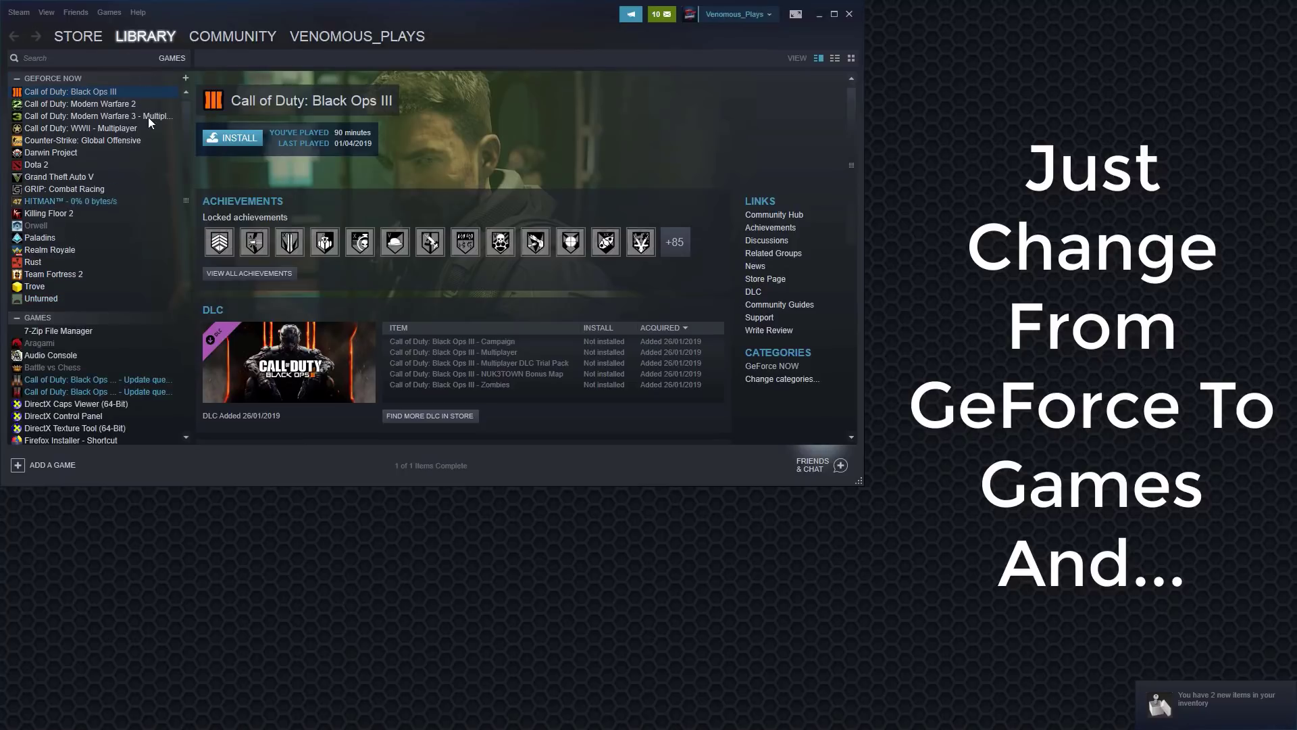
click(450, 463)
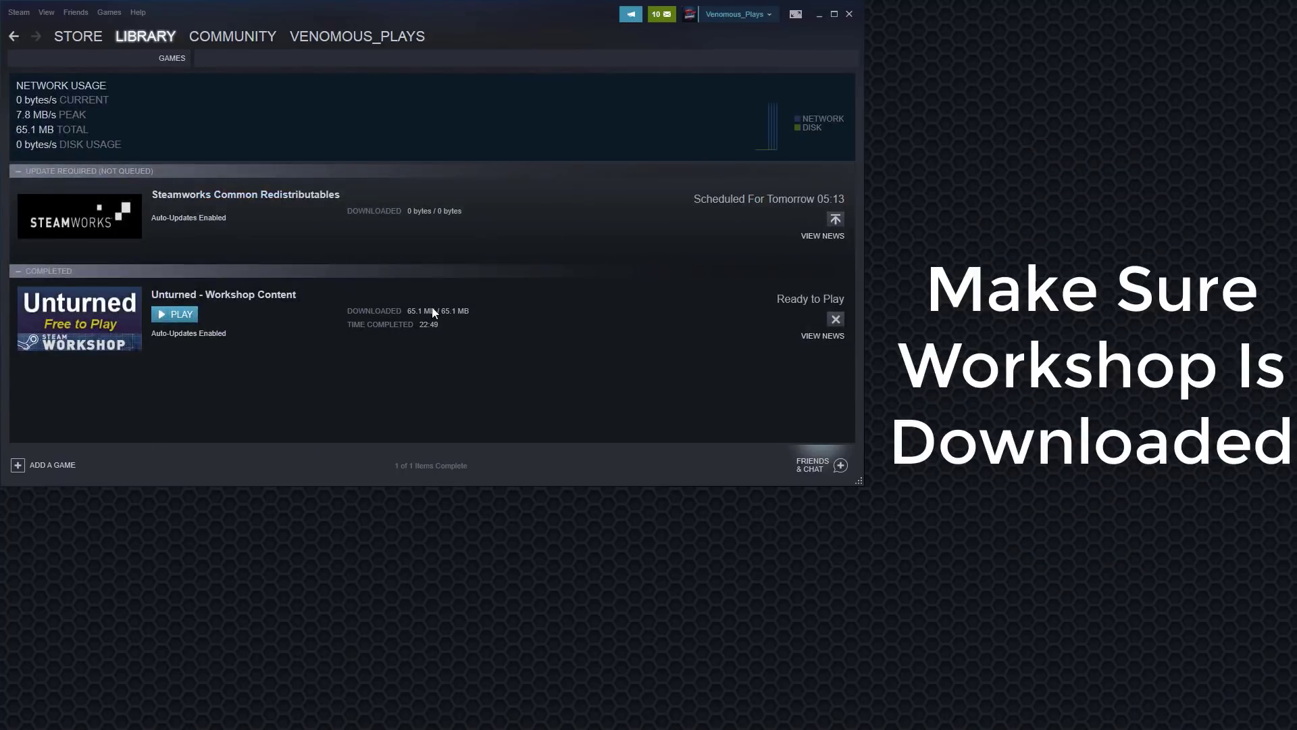
Step: Return to the library's game list and launch the Firefox Installer - Shortcut entry
click(162, 34)
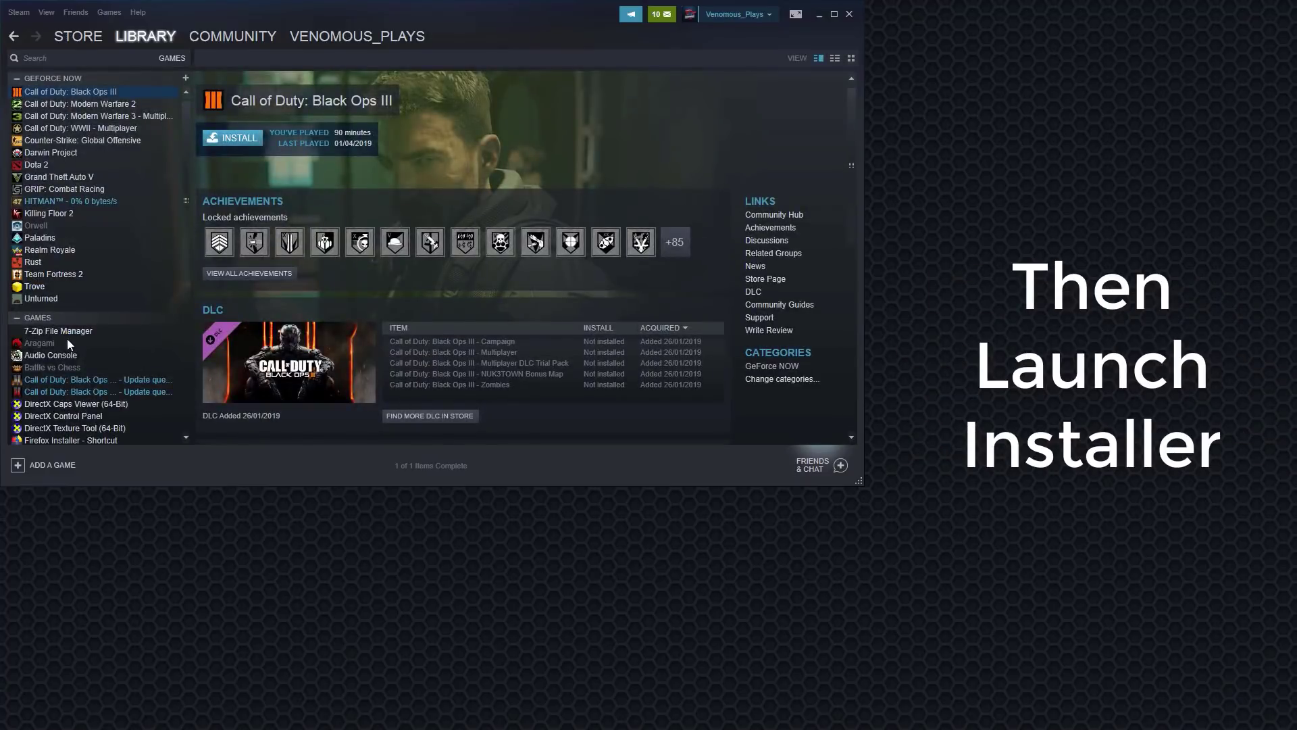
scroll(70, 351, down, 2)
click(81, 375)
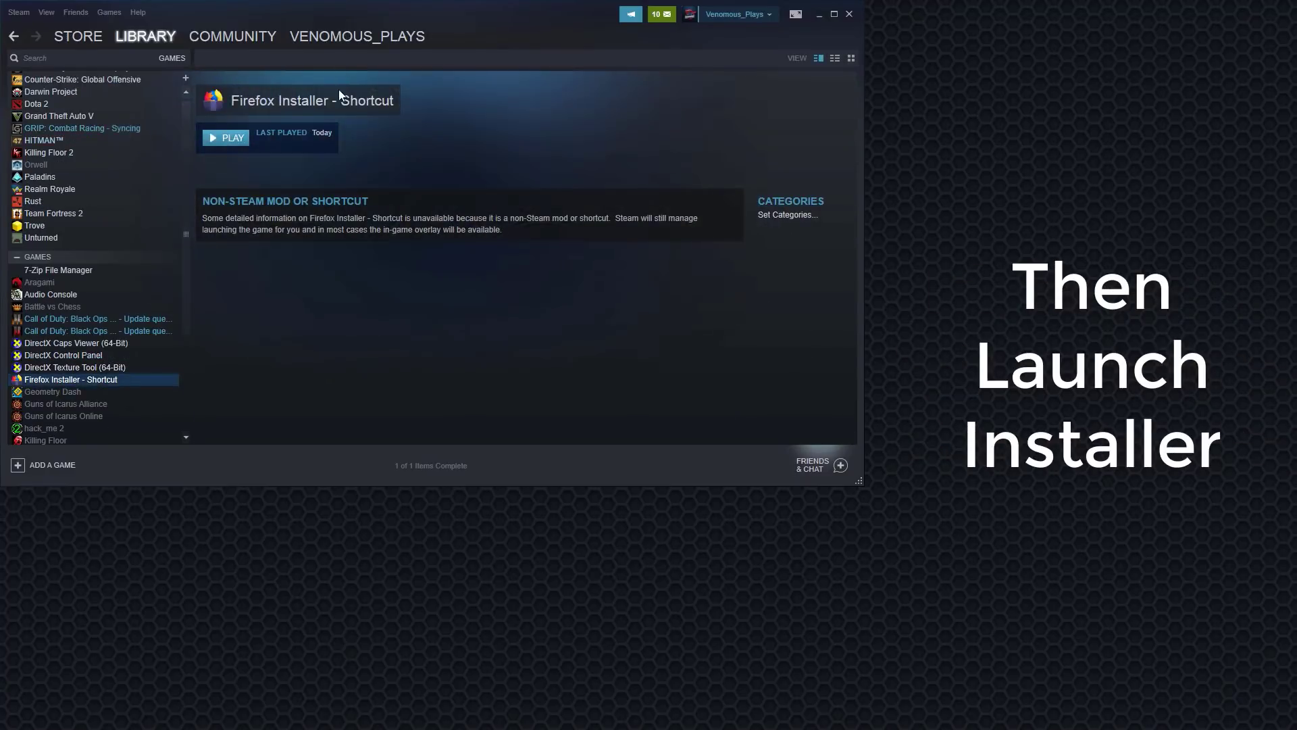
click(233, 137)
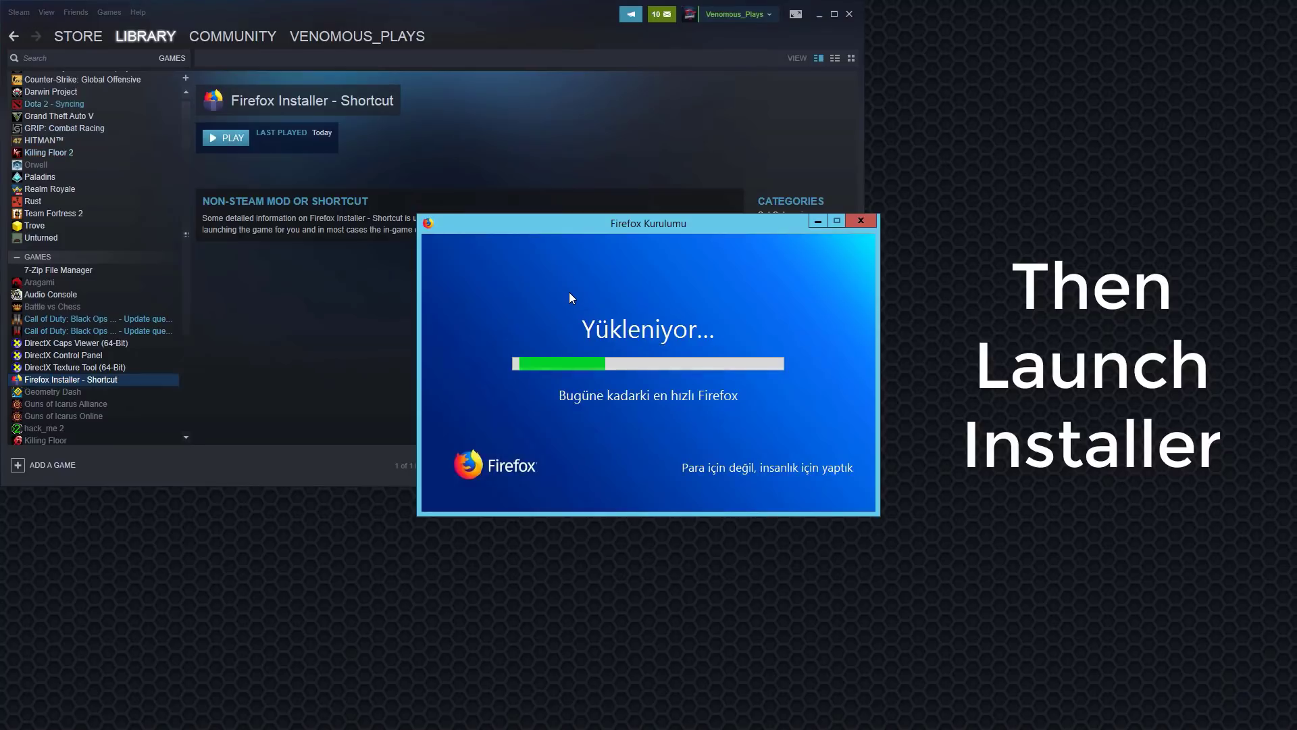